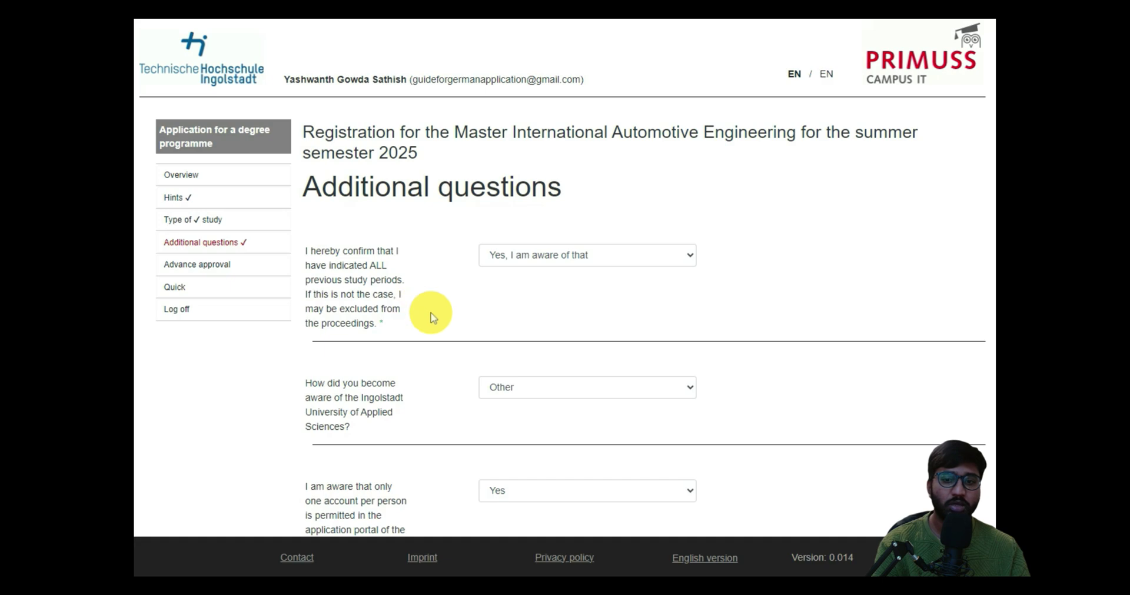
- Answer the question on how you became aware of the Ingolstadt University of Applied Sciences with Other
{"action": "scroll", "coordinate": [644, 285], "scroll_direction": "down", "scroll_amount": 3}
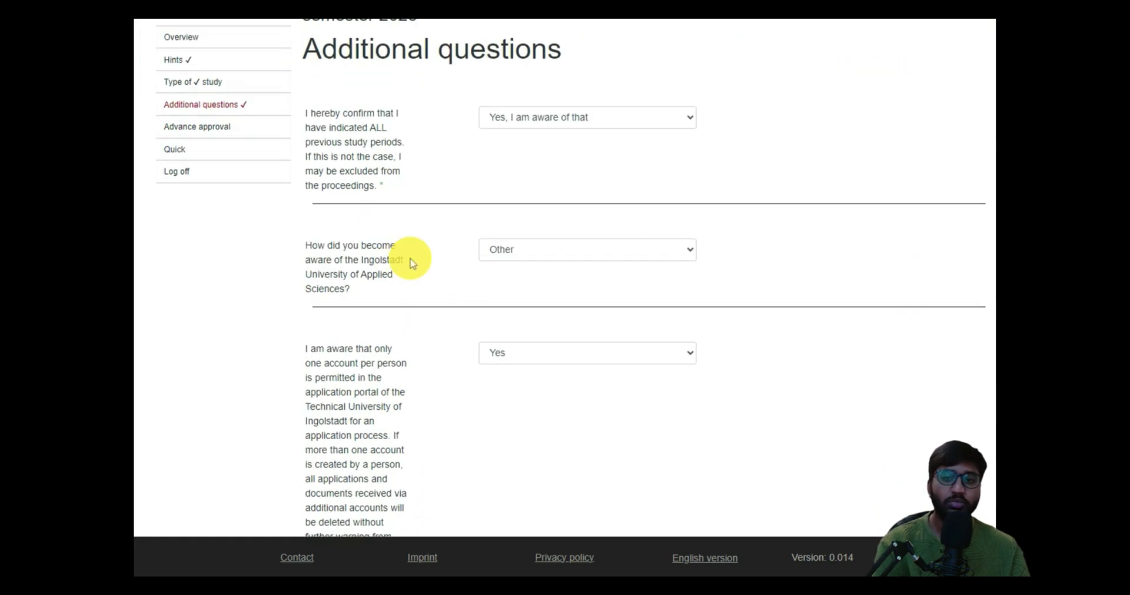
{"action": "left_click", "coordinate": [515, 260]}
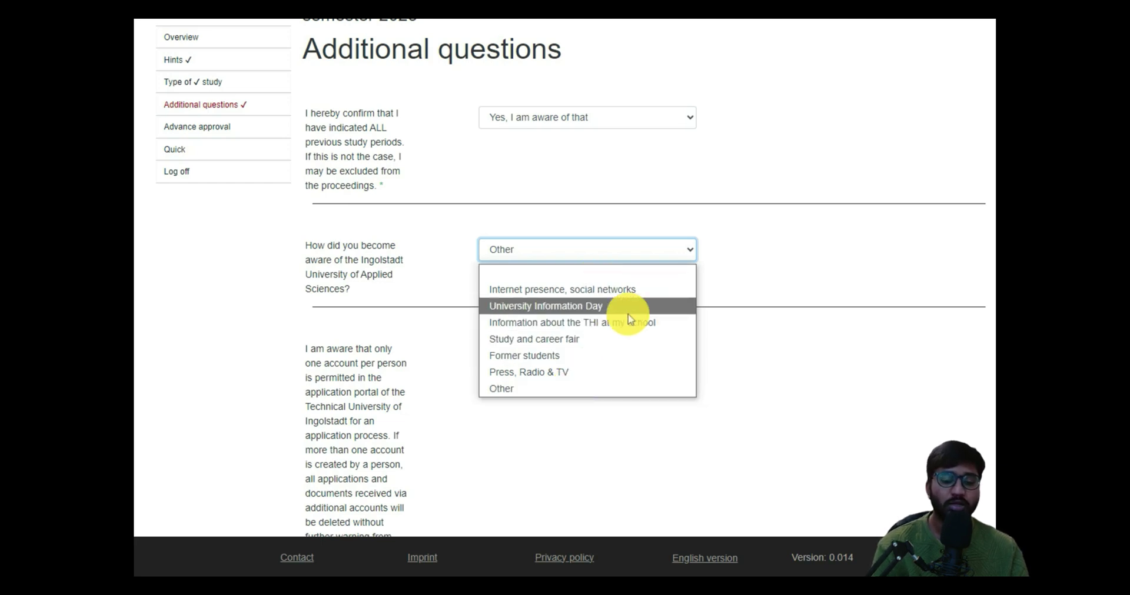
{"action": "left_click", "coordinate": [590, 389]}
- Review the one-account confirmation and the profile answers for the aptitude assessment committee, from bachelor's degree to engineering software
{"action": "scroll", "coordinate": [593, 390], "scroll_direction": "down", "scroll_amount": 2}
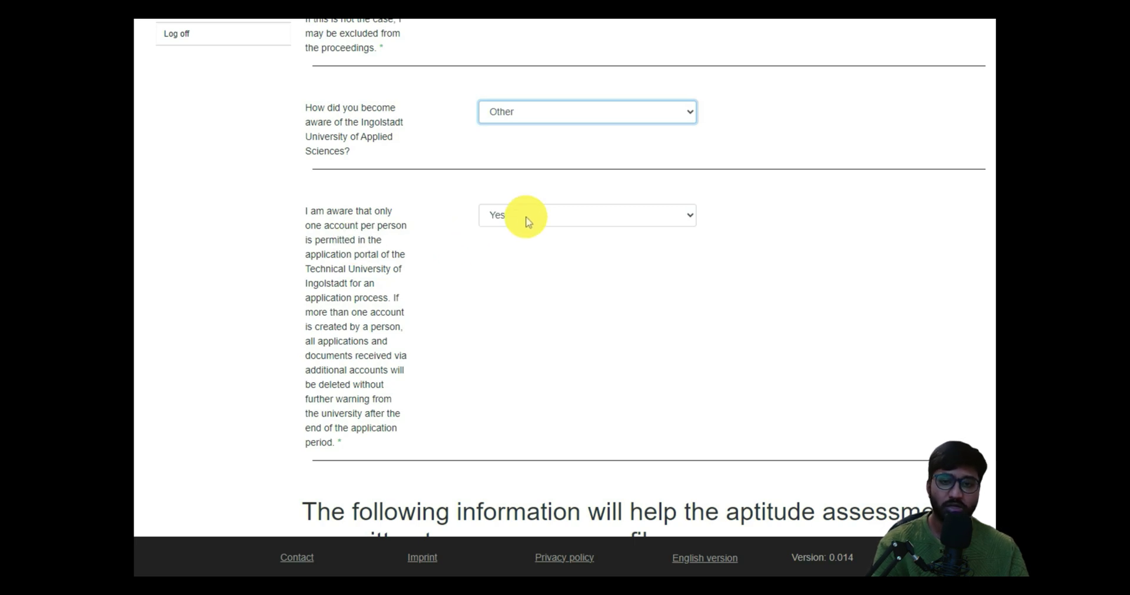
{"action": "scroll", "coordinate": [574, 314], "scroll_direction": "down", "scroll_amount": 4}
{"action": "scroll", "coordinate": [575, 316], "scroll_direction": "down", "scroll_amount": 2}
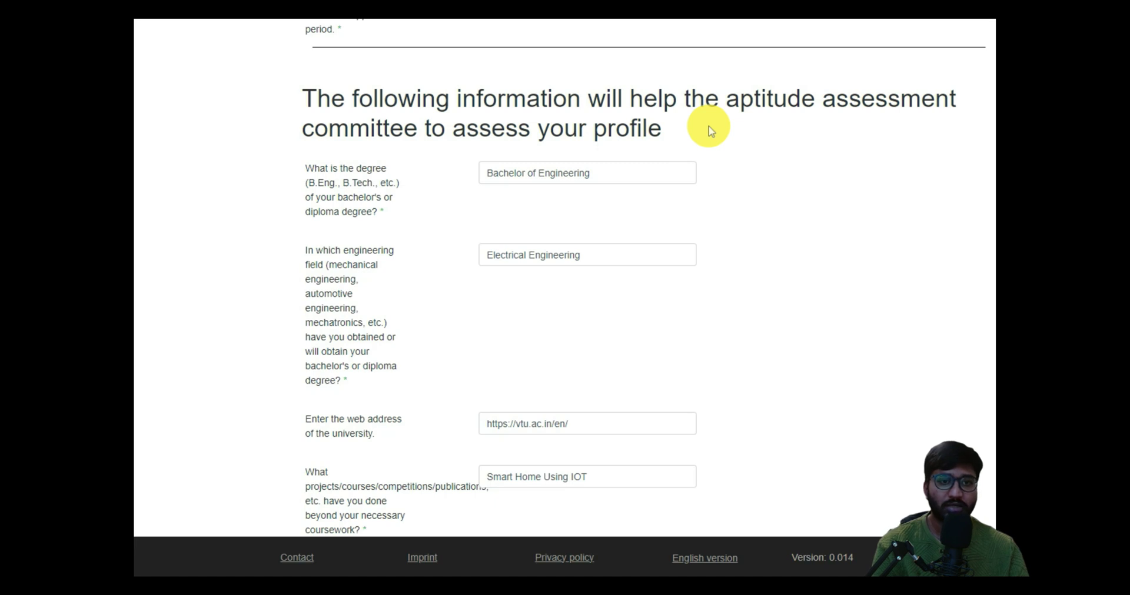
{"action": "left_click_drag", "start_coordinate": [727, 99], "coordinate": [874, 98]}
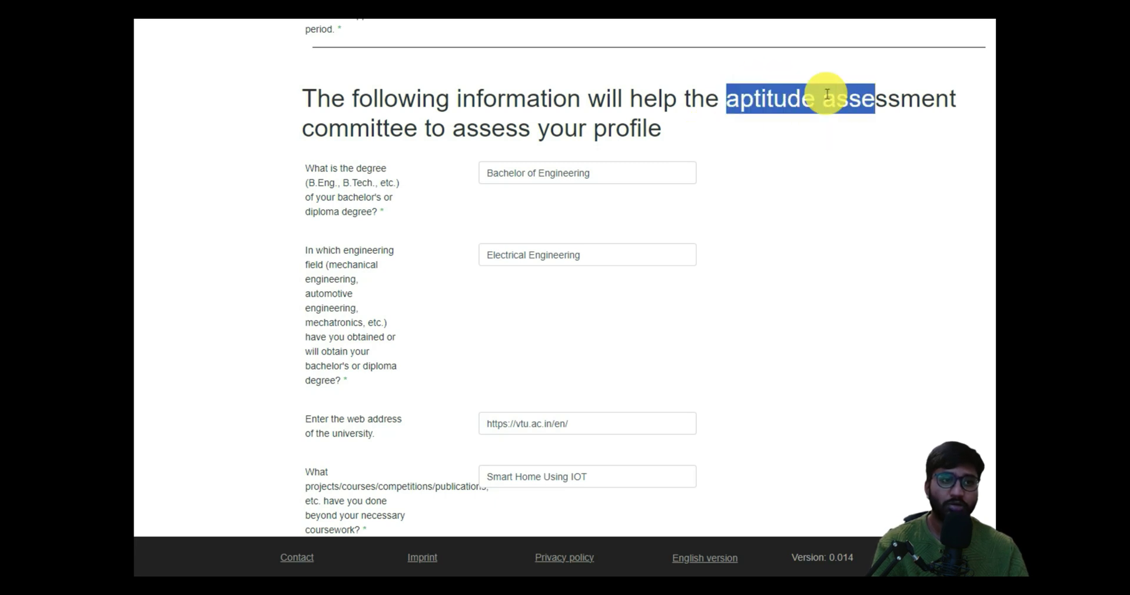
{"action": "left_click", "coordinate": [857, 151]}
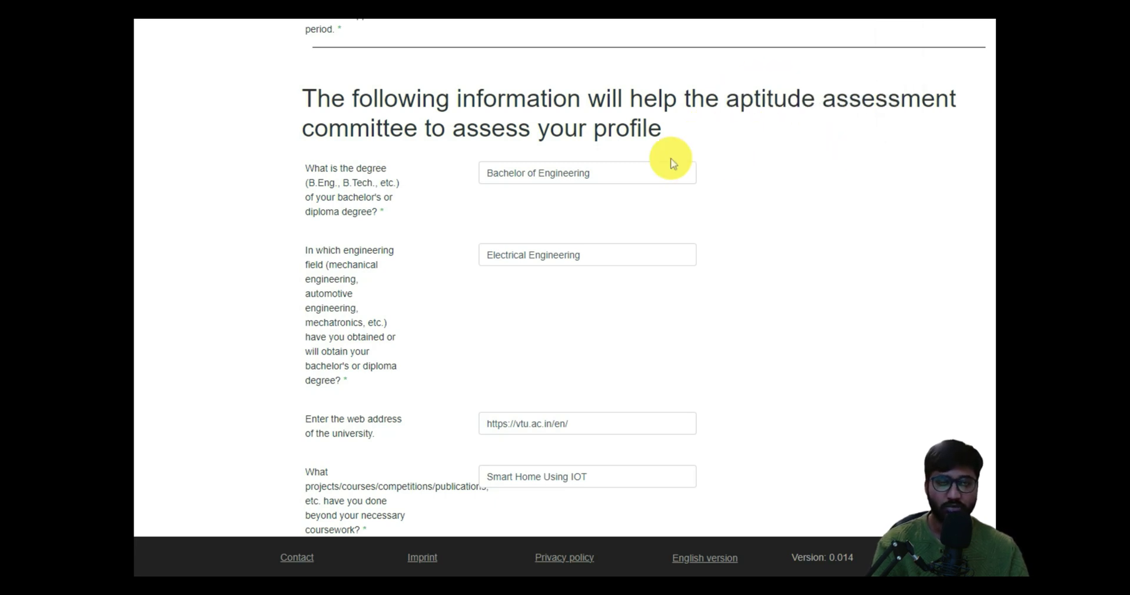
{"action": "scroll", "coordinate": [671, 162], "scroll_direction": "down", "scroll_amount": 1}
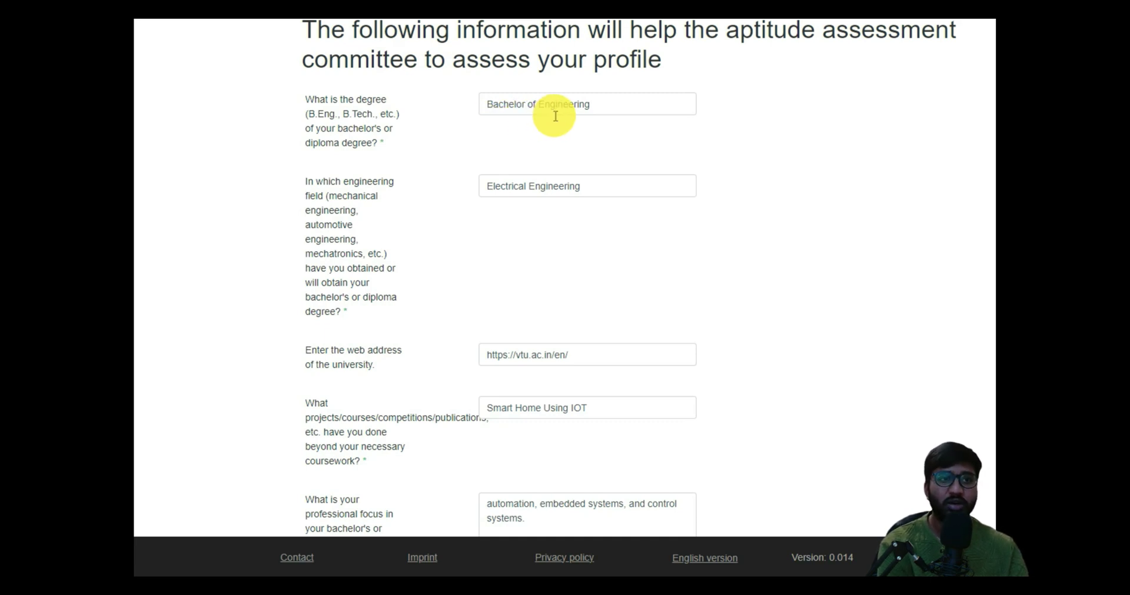
{"action": "scroll", "coordinate": [353, 125], "scroll_direction": "down", "scroll_amount": 1}
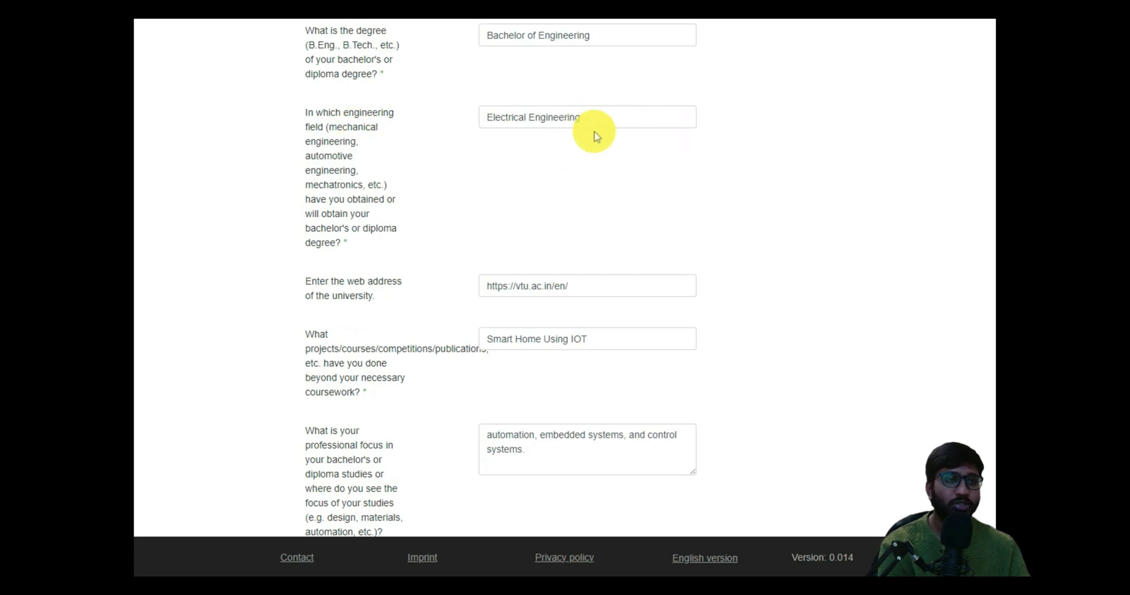
{"action": "scroll", "coordinate": [544, 146], "scroll_direction": "down", "scroll_amount": 2}
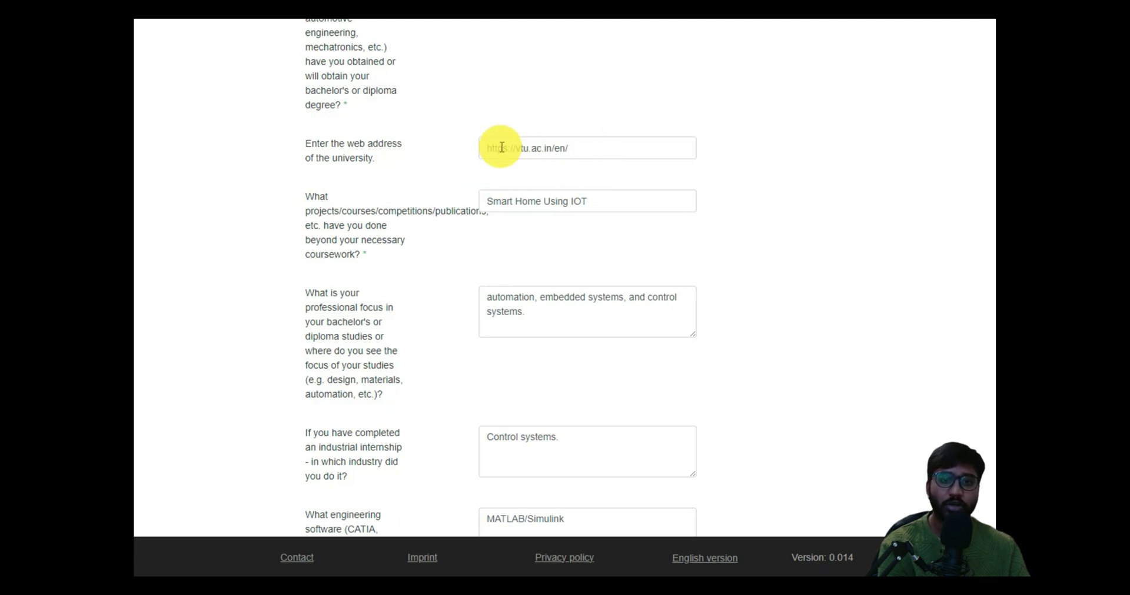
{"action": "scroll", "coordinate": [606, 160], "scroll_direction": "down", "scroll_amount": 1}
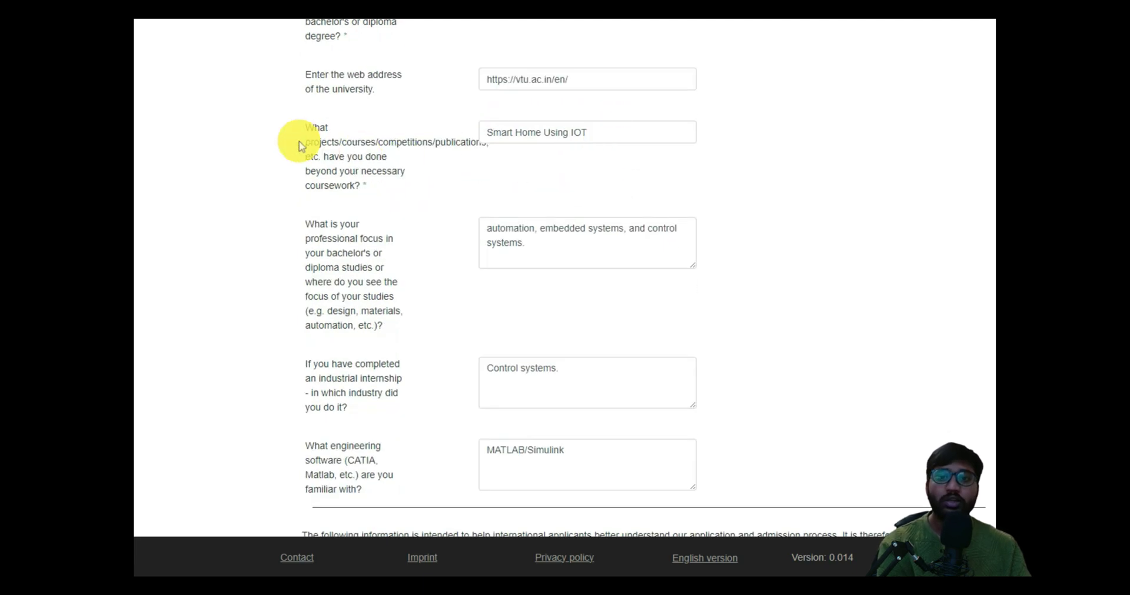
{"action": "scroll", "coordinate": [395, 148], "scroll_direction": "up", "scroll_amount": 1}
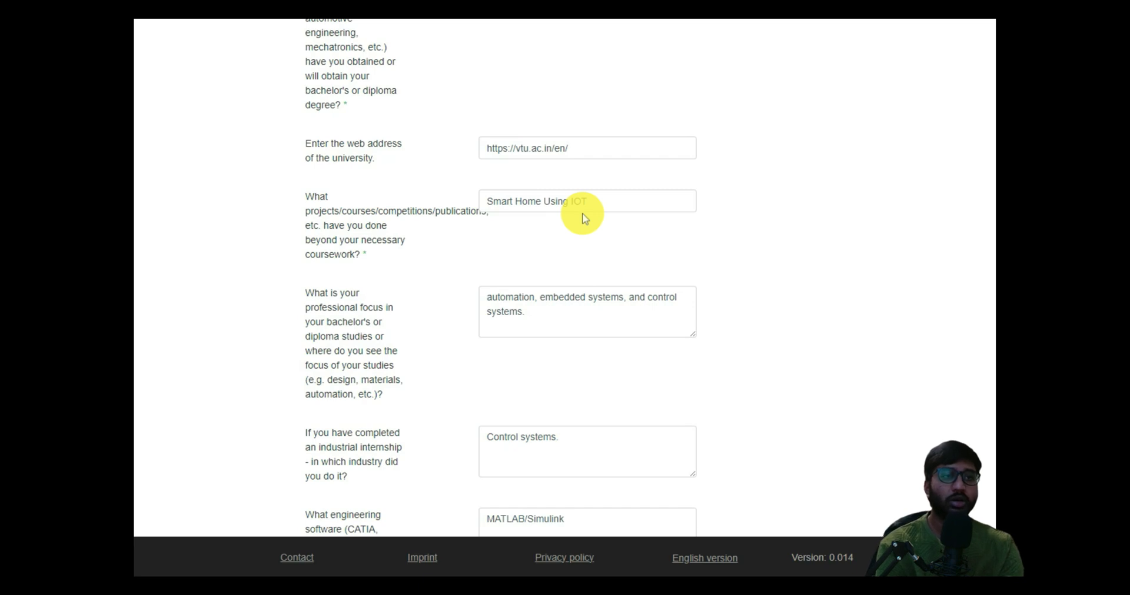
{"action": "scroll", "coordinate": [579, 219], "scroll_direction": "down", "scroll_amount": 1}
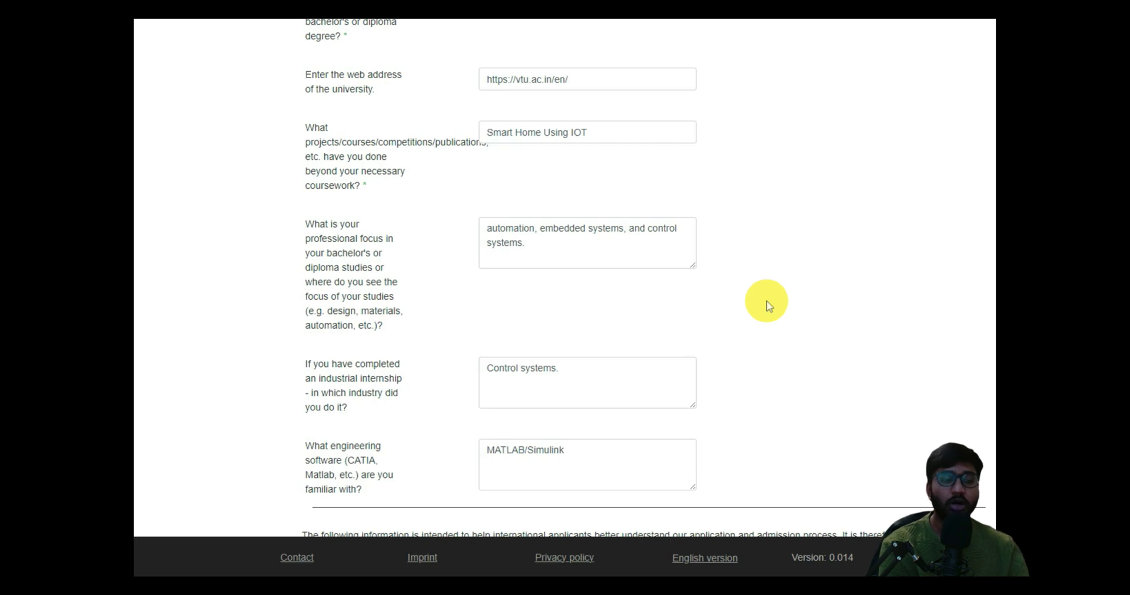
{"action": "scroll", "coordinate": [767, 305], "scroll_direction": "down", "scroll_amount": 1}
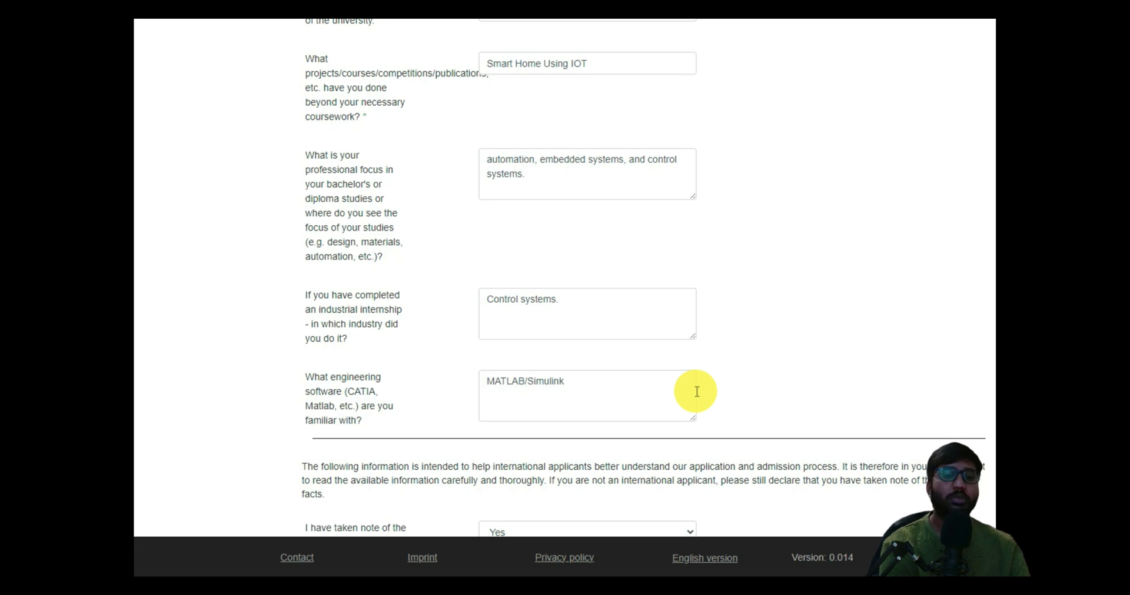
{"action": "scroll", "coordinate": [696, 391], "scroll_direction": "up", "scroll_amount": 2}
{"action": "scroll", "coordinate": [697, 391], "scroll_direction": "down", "scroll_amount": 1}
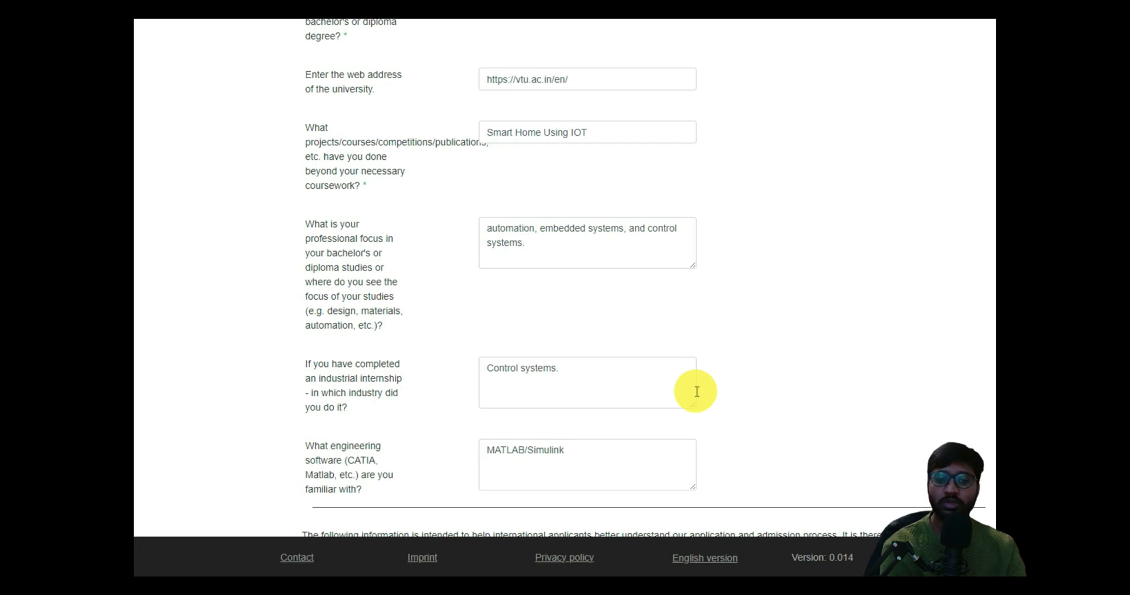
- Read the uni-assist information on checking foreign degrees and on the VPD required for a Master's application
{"action": "scroll", "coordinate": [697, 391], "scroll_direction": "down", "scroll_amount": 5}
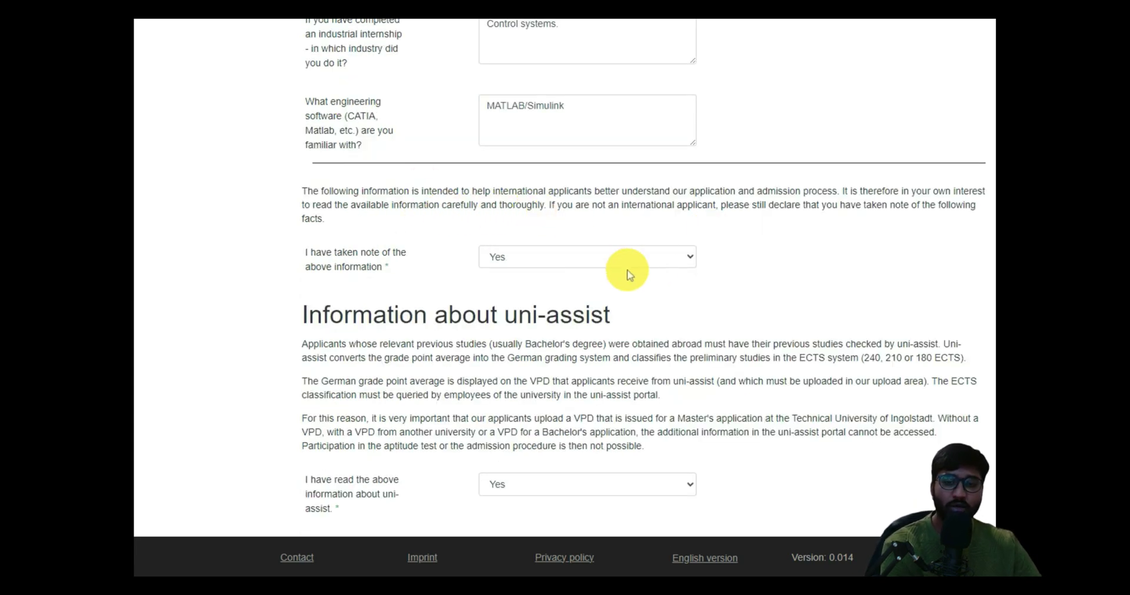
{"action": "scroll", "coordinate": [619, 275], "scroll_direction": "down", "scroll_amount": 2}
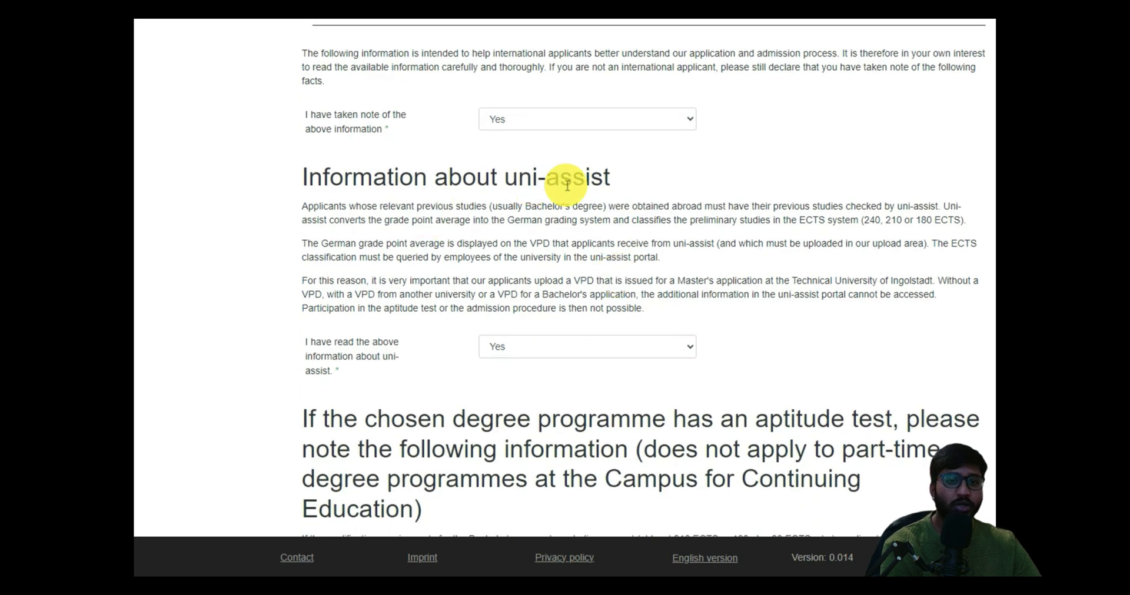
{"action": "left_click_drag", "start_coordinate": [303, 206], "coordinate": [836, 226]}
{"action": "left_click", "coordinate": [803, 231]}
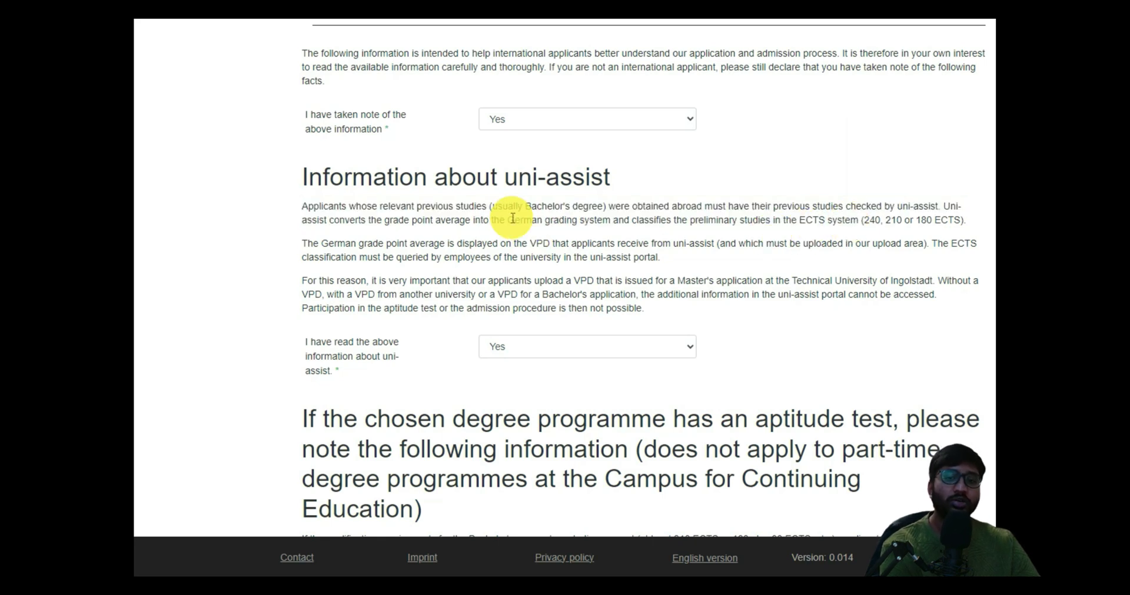
{"action": "left_click_drag", "start_coordinate": [483, 281], "coordinate": [612, 293]}
{"action": "left_click", "coordinate": [612, 293]}
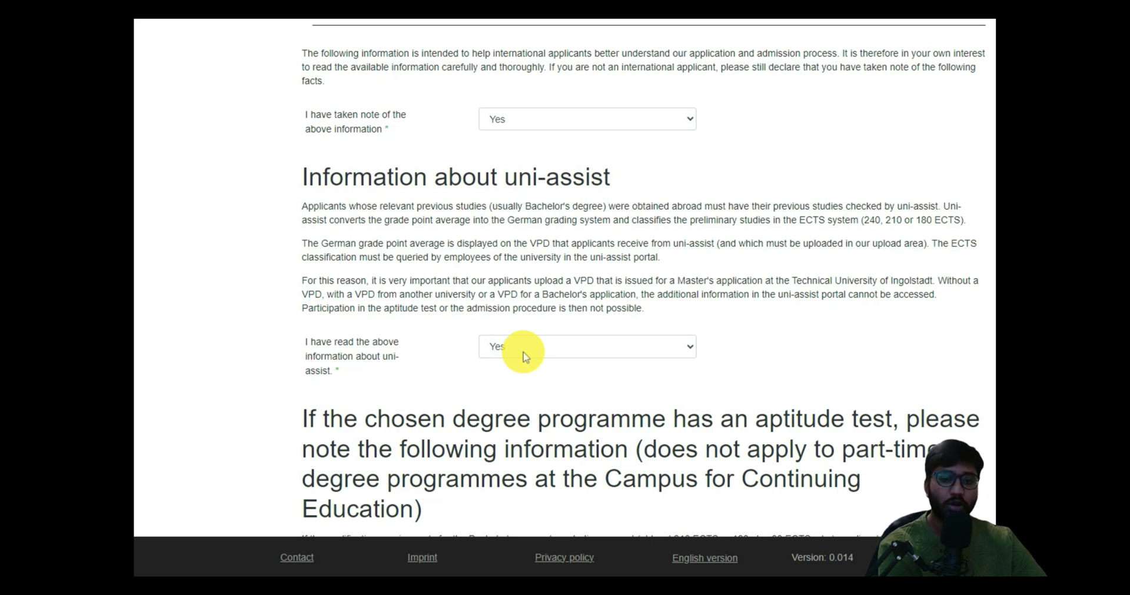
- Read the information on the aptitude assessment procedure and check the answer acknowledging it
{"action": "scroll", "coordinate": [521, 353], "scroll_direction": "down", "scroll_amount": 3}
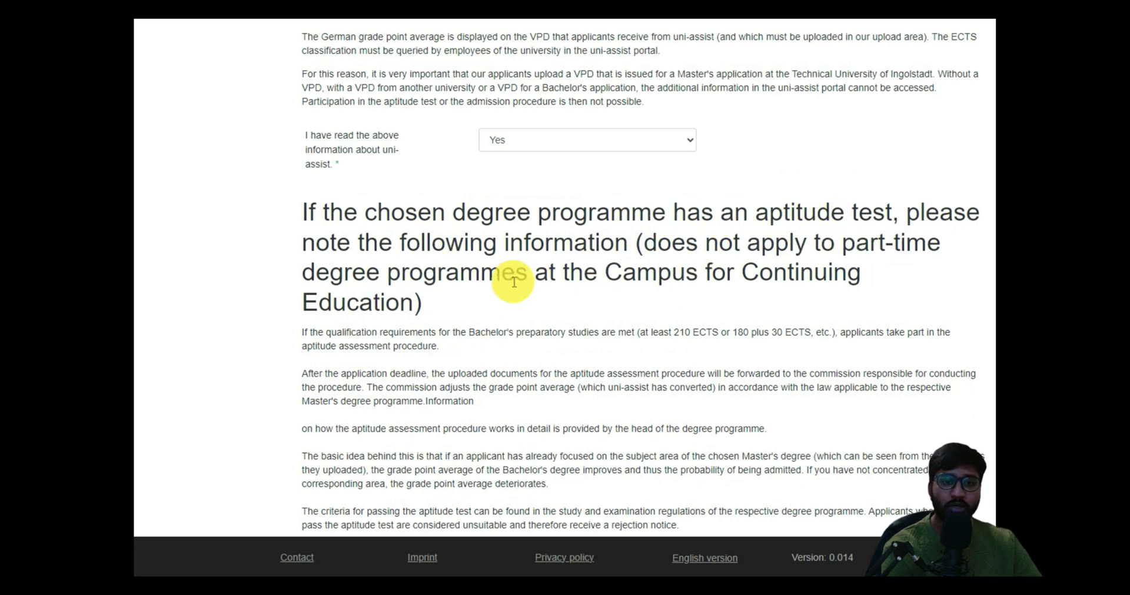
{"action": "scroll", "coordinate": [491, 309], "scroll_direction": "down", "scroll_amount": 2}
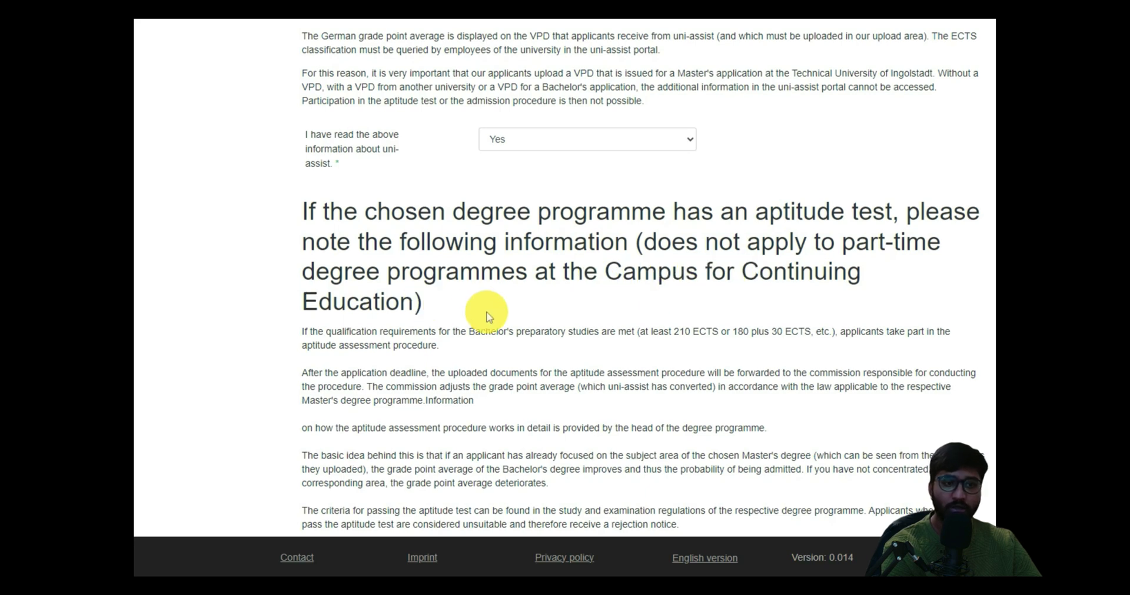
{"action": "scroll", "coordinate": [487, 317], "scroll_direction": "down", "scroll_amount": 6}
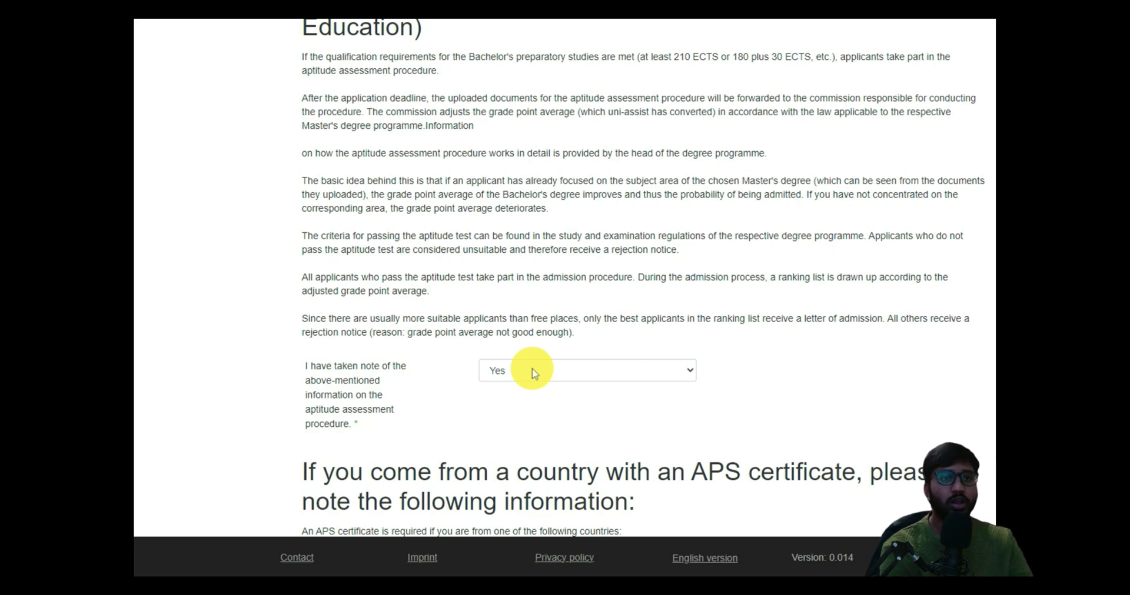
{"action": "scroll", "coordinate": [531, 371], "scroll_direction": "up", "scroll_amount": 2}
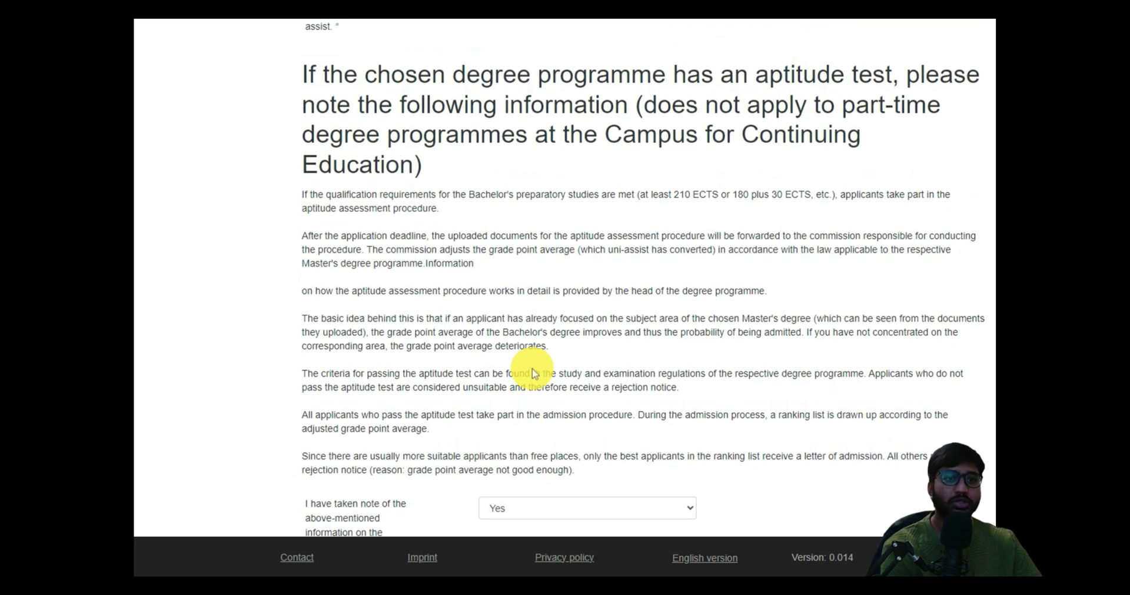
{"action": "scroll", "coordinate": [533, 369], "scroll_direction": "down", "scroll_amount": 1}
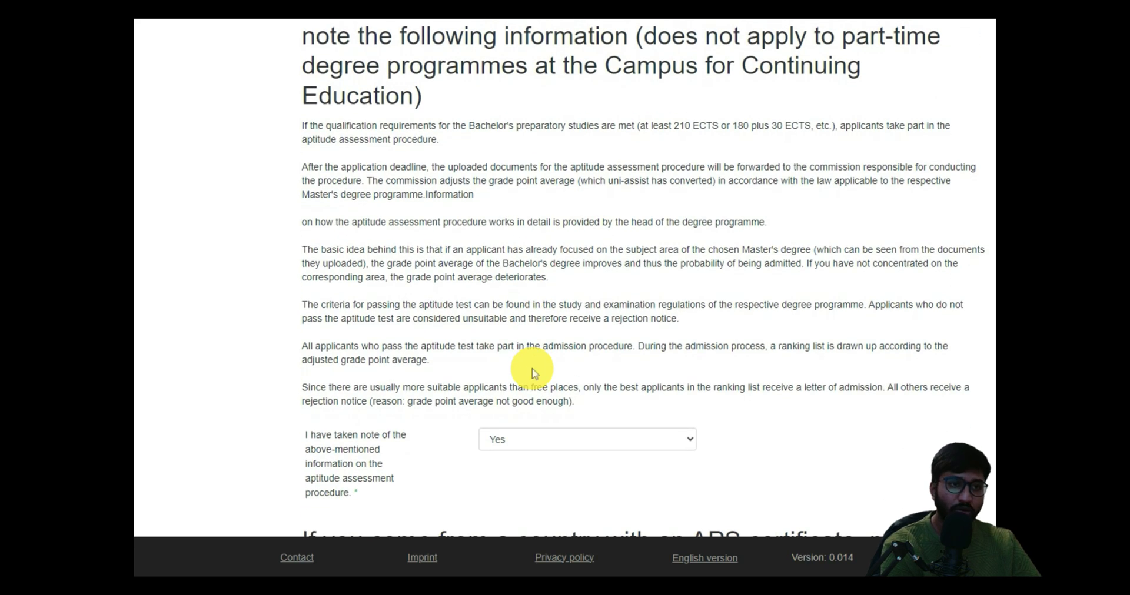
{"action": "scroll", "coordinate": [533, 371], "scroll_direction": "down", "scroll_amount": 1}
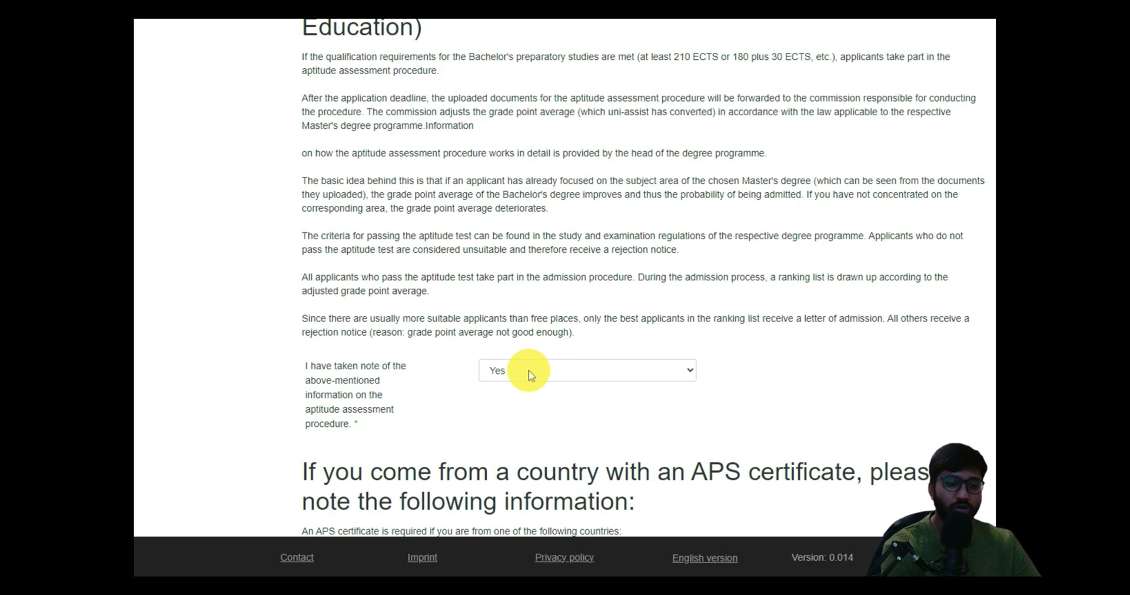
- Examine the APS certificate section, including the list of countries that require it and its acknowledgement answer
{"action": "scroll", "coordinate": [529, 374], "scroll_direction": "down", "scroll_amount": 4}
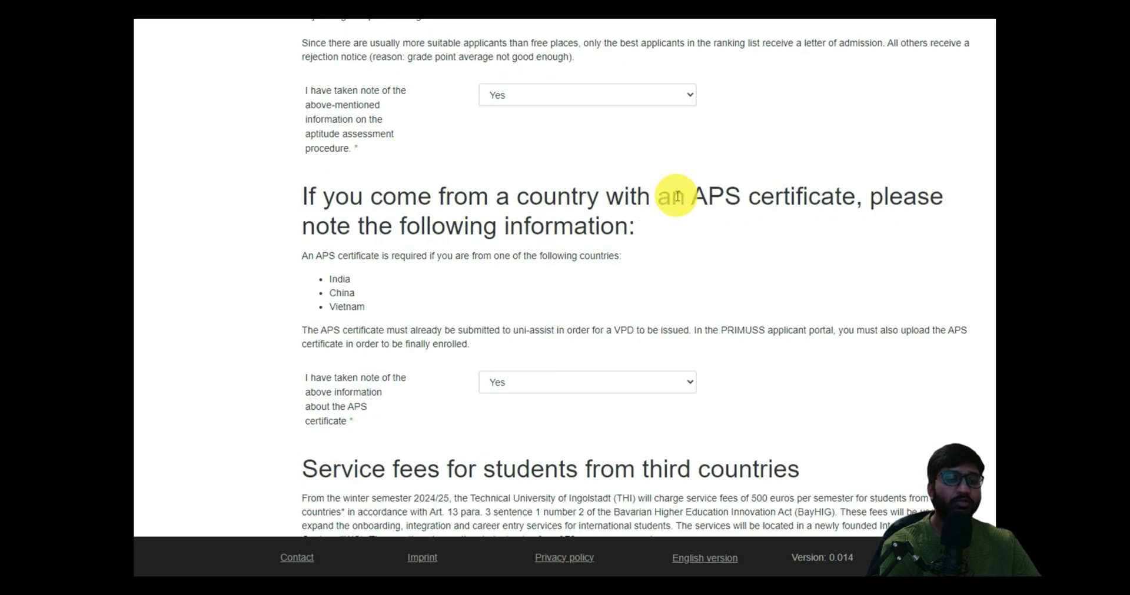
{"action": "left_click_drag", "start_coordinate": [692, 197], "coordinate": [845, 197]}
{"action": "left_click", "coordinate": [846, 215]}
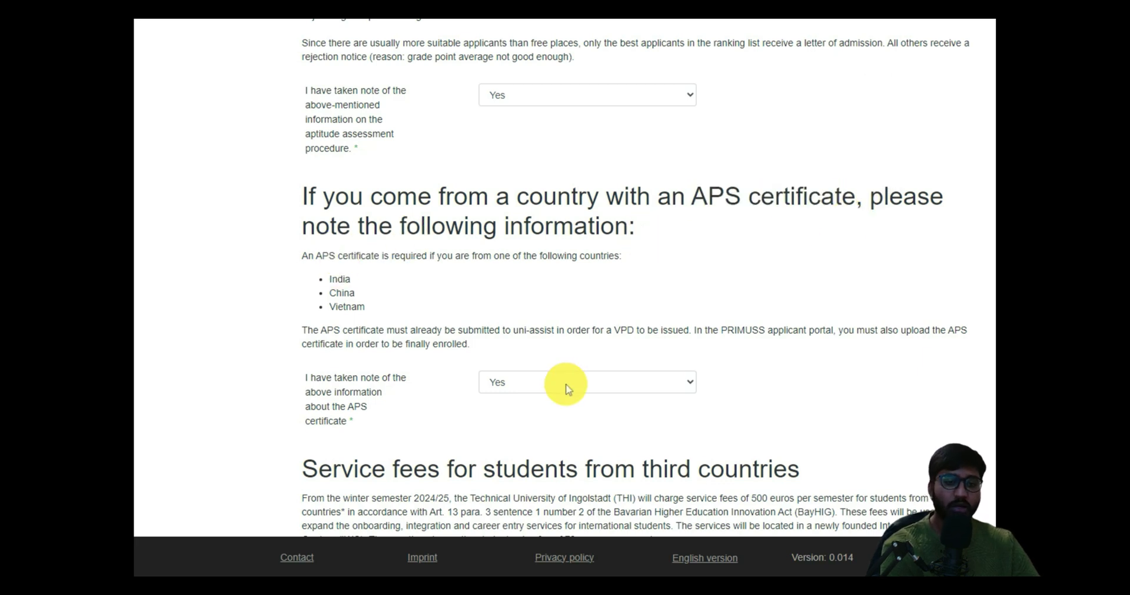
{"action": "left_click_drag", "start_coordinate": [357, 277], "coordinate": [295, 278]}
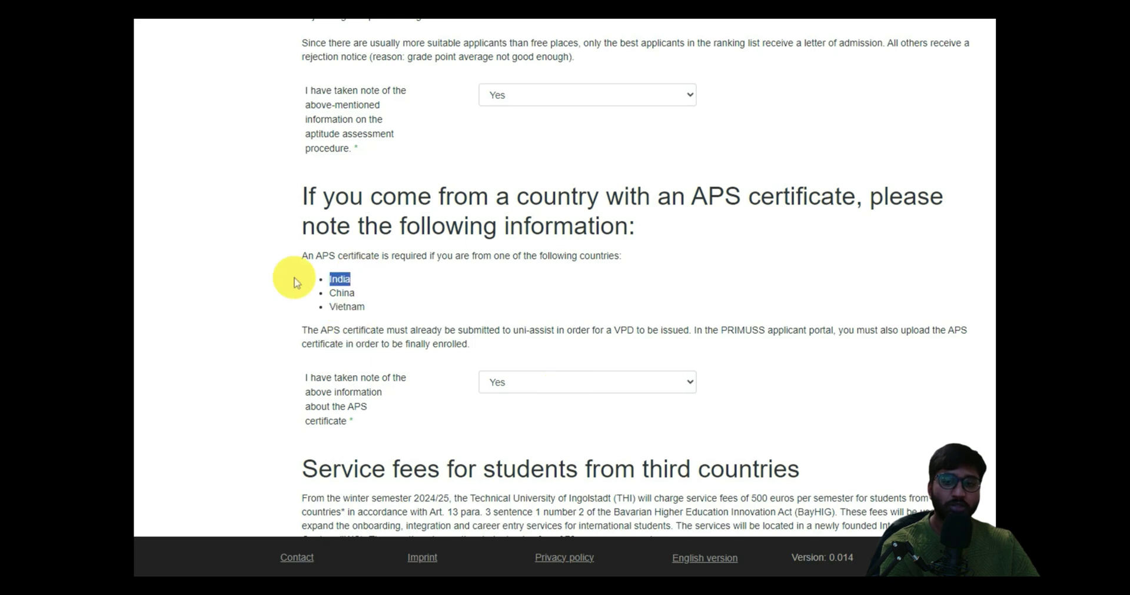
{"action": "left_click", "coordinate": [536, 318]}
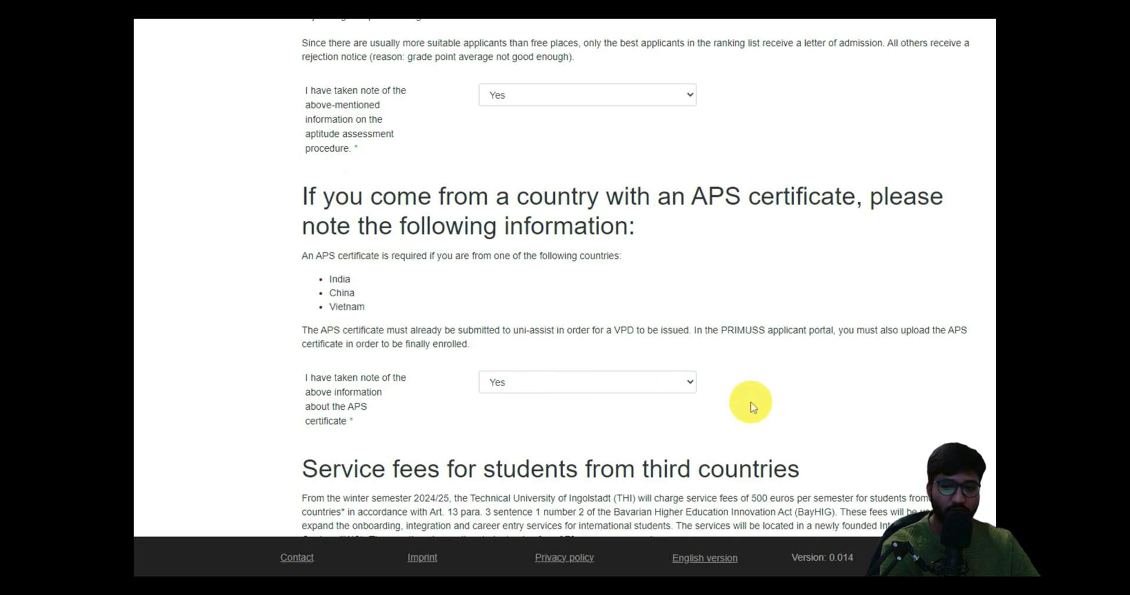
- Read the service fees section for students from third countries, focusing on the semester service fee and the student union fee
{"action": "scroll", "coordinate": [486, 403], "scroll_direction": "down", "scroll_amount": 3}
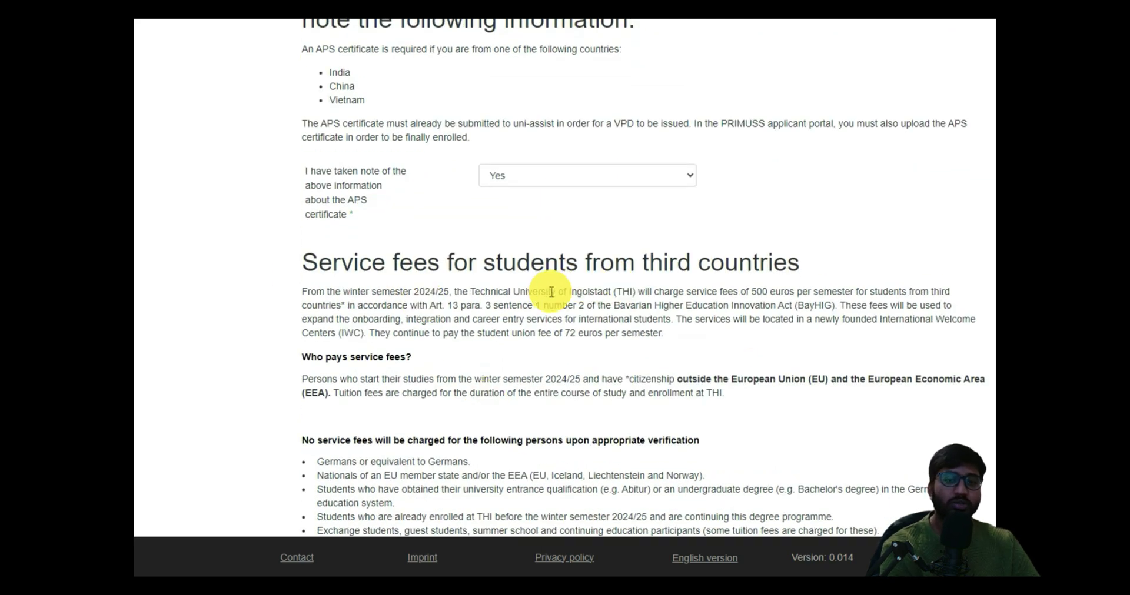
{"action": "left_click_drag", "start_coordinate": [341, 293], "coordinate": [444, 303]}
{"action": "left_click_drag", "start_coordinate": [524, 293], "coordinate": [868, 291]}
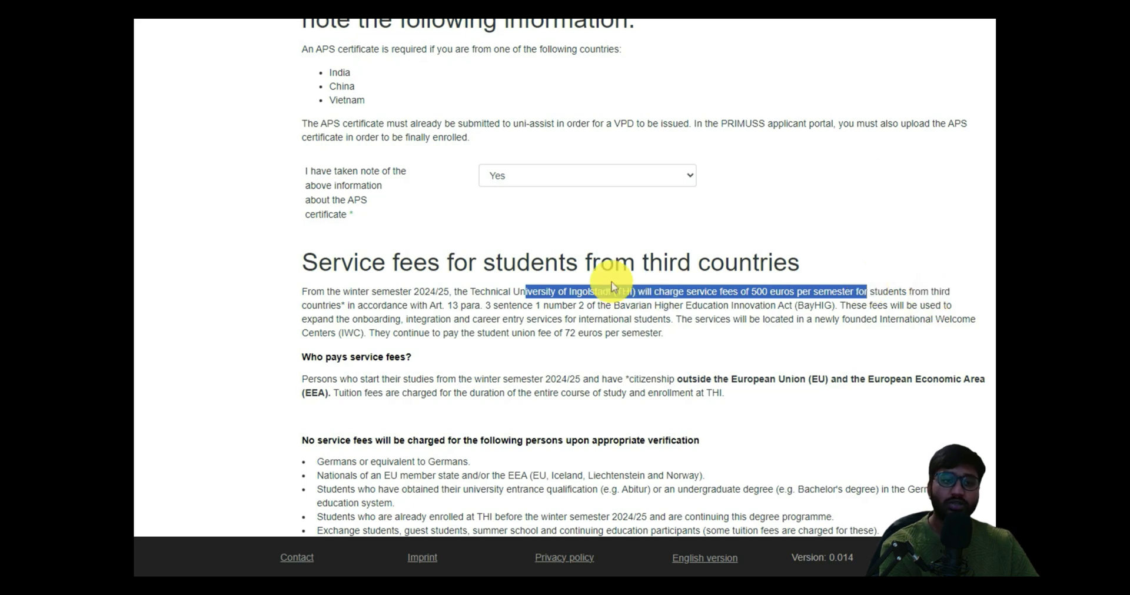
{"action": "left_click", "coordinate": [604, 311]}
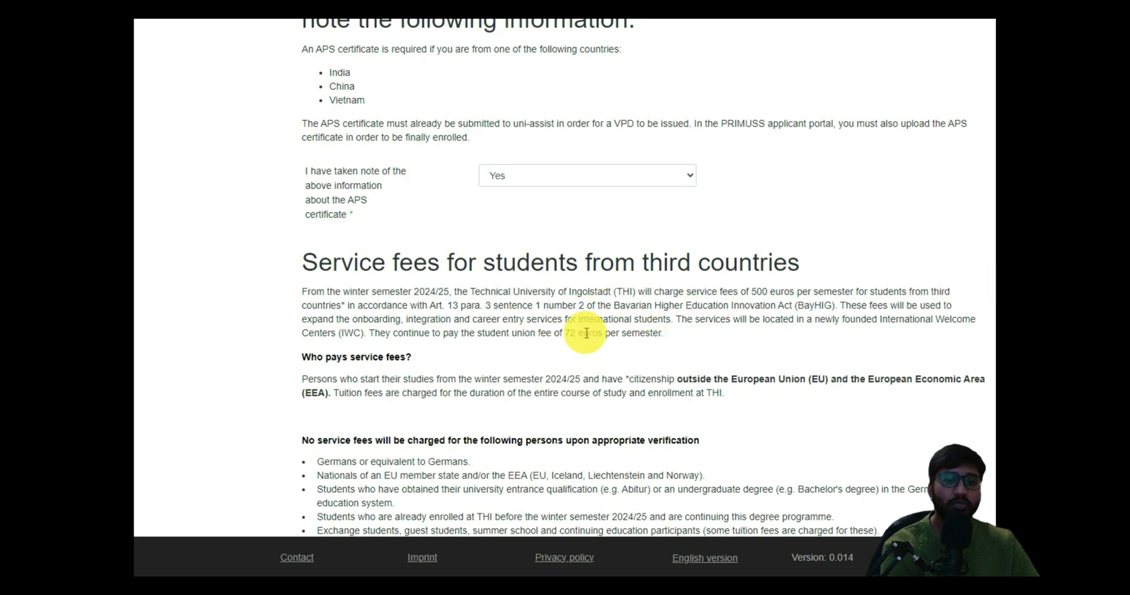
{"action": "left_click_drag", "start_coordinate": [538, 336], "coordinate": [598, 336]}
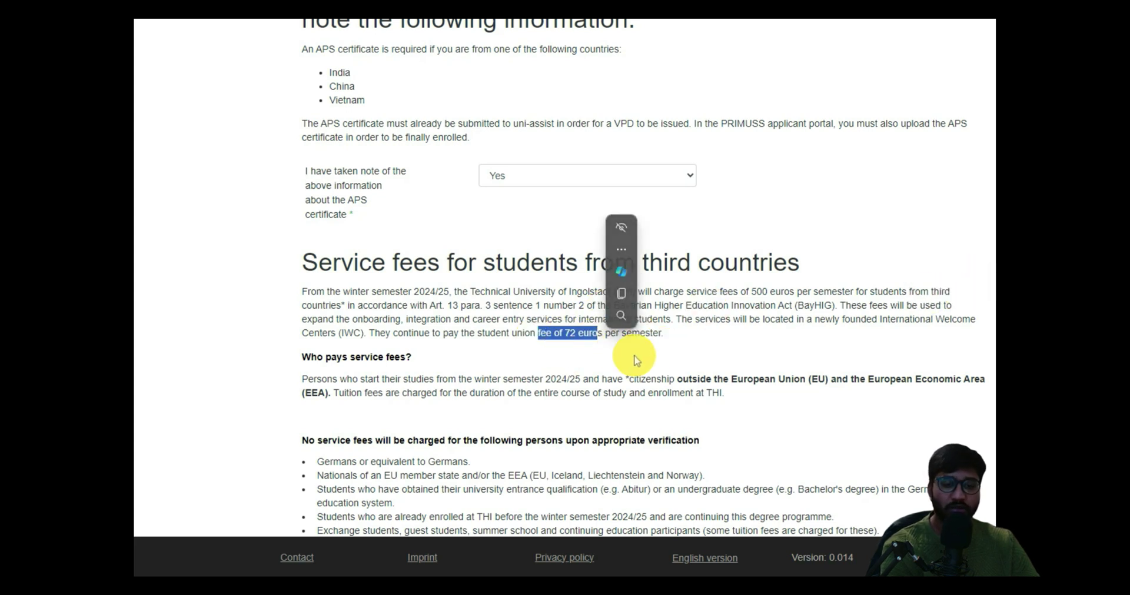
{"action": "left_click", "coordinate": [656, 353]}
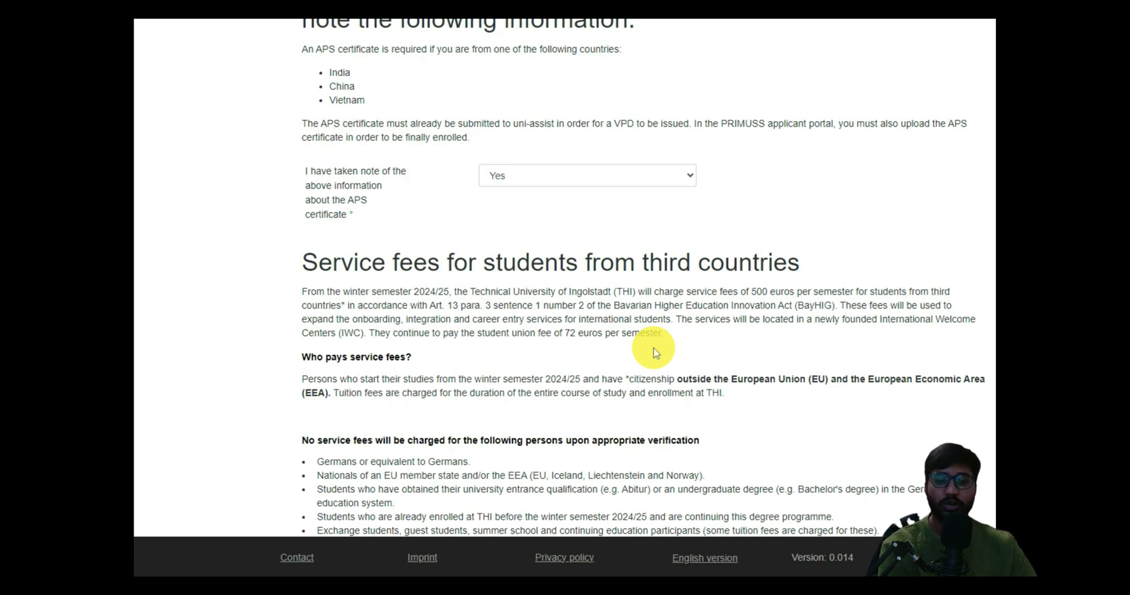
- Review who pays service fees, which persons are exempt, and the answer acknowledging the service fee information
{"action": "scroll", "coordinate": [656, 353], "scroll_direction": "down", "scroll_amount": 3}
{"action": "scroll", "coordinate": [655, 353], "scroll_direction": "down", "scroll_amount": 2}
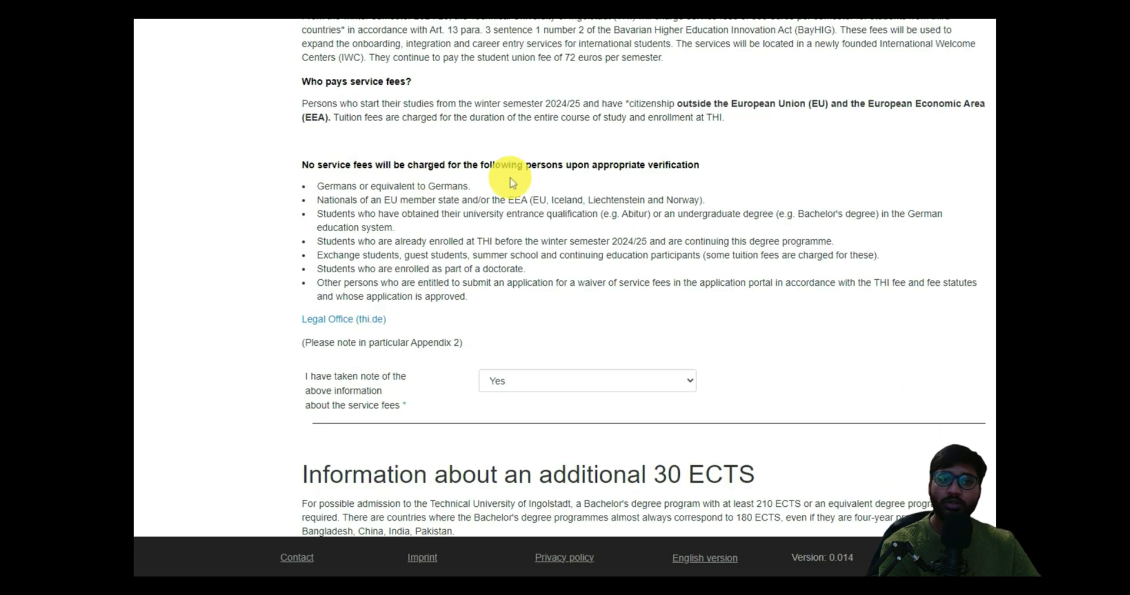
{"action": "left_click_drag", "start_coordinate": [494, 200], "coordinate": [553, 200]}
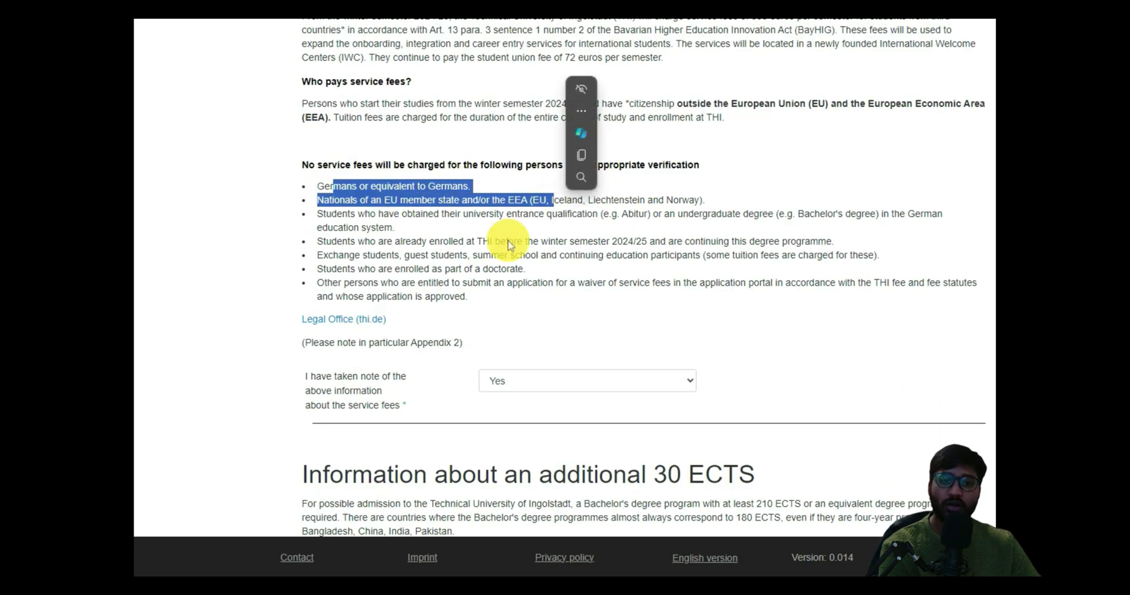
{"action": "scroll", "coordinate": [648, 262], "scroll_direction": "down", "scroll_amount": 1}
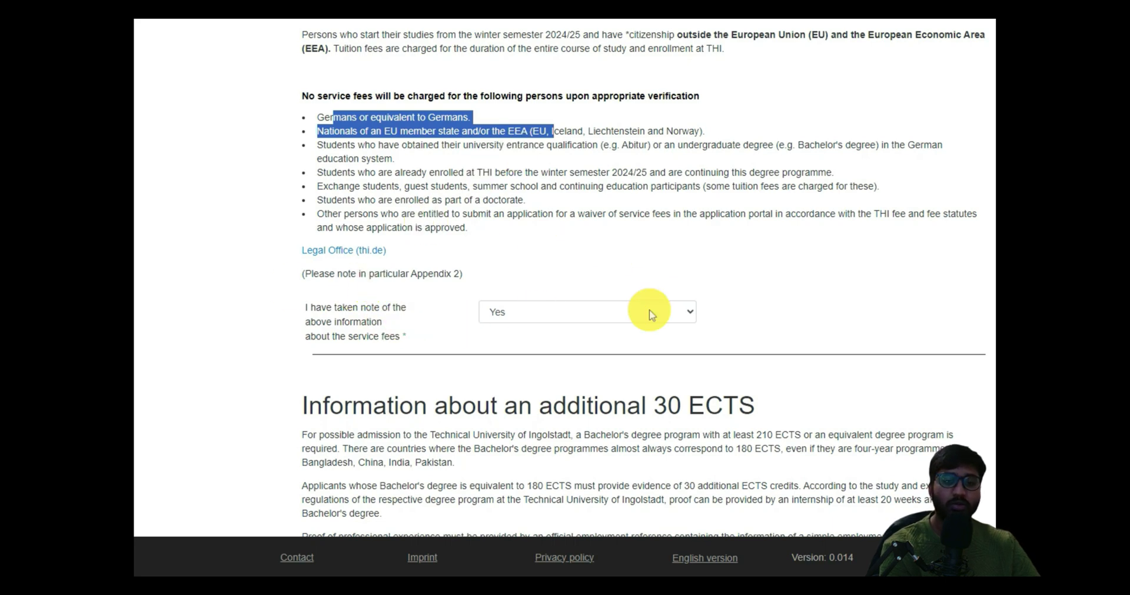
- Read the ECTS requirement for admission and the note on countries whose Bachelor's degrees carry fewer credits
{"action": "scroll", "coordinate": [652, 315], "scroll_direction": "down", "scroll_amount": 4}
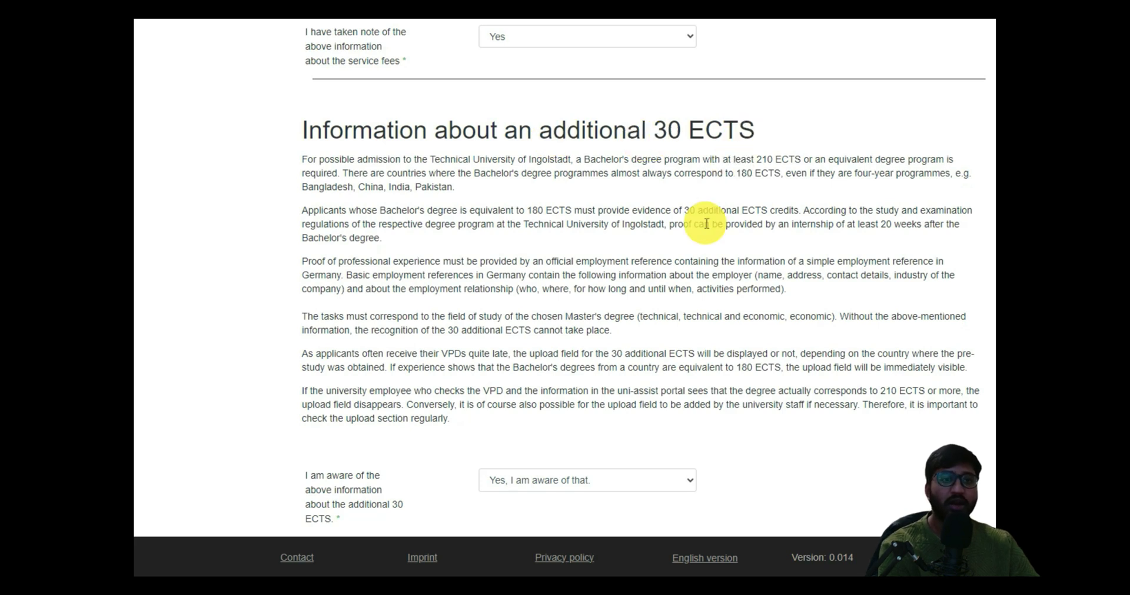
{"action": "double_click", "coordinate": [764, 160]}
{"action": "left_click", "coordinate": [758, 157]}
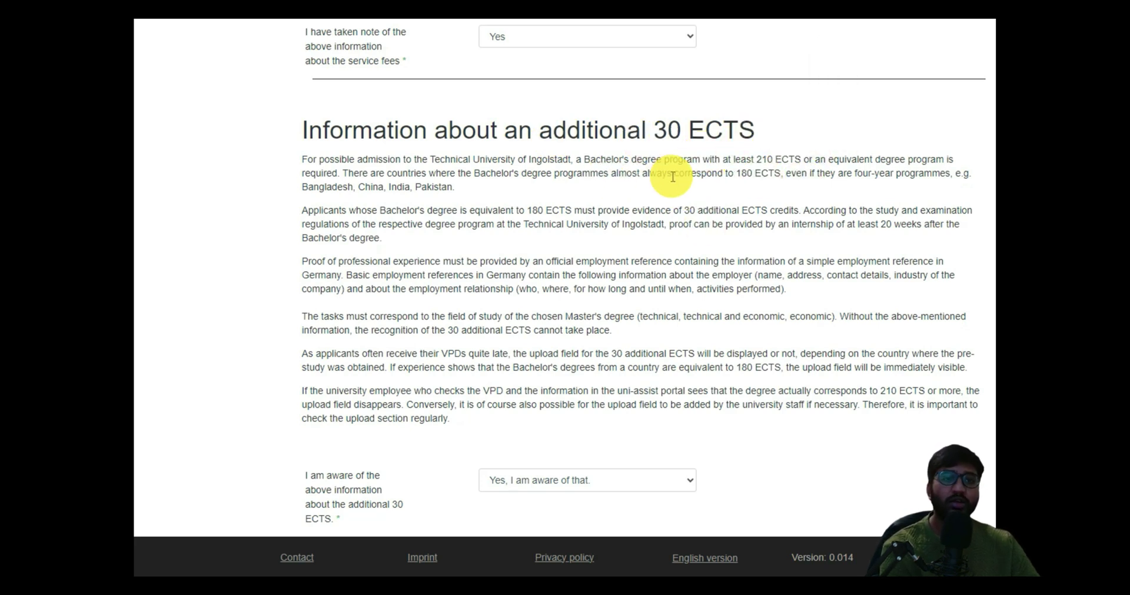
{"action": "left_click_drag", "start_coordinate": [735, 173], "coordinate": [780, 174]}
{"action": "left_click", "coordinate": [789, 194]}
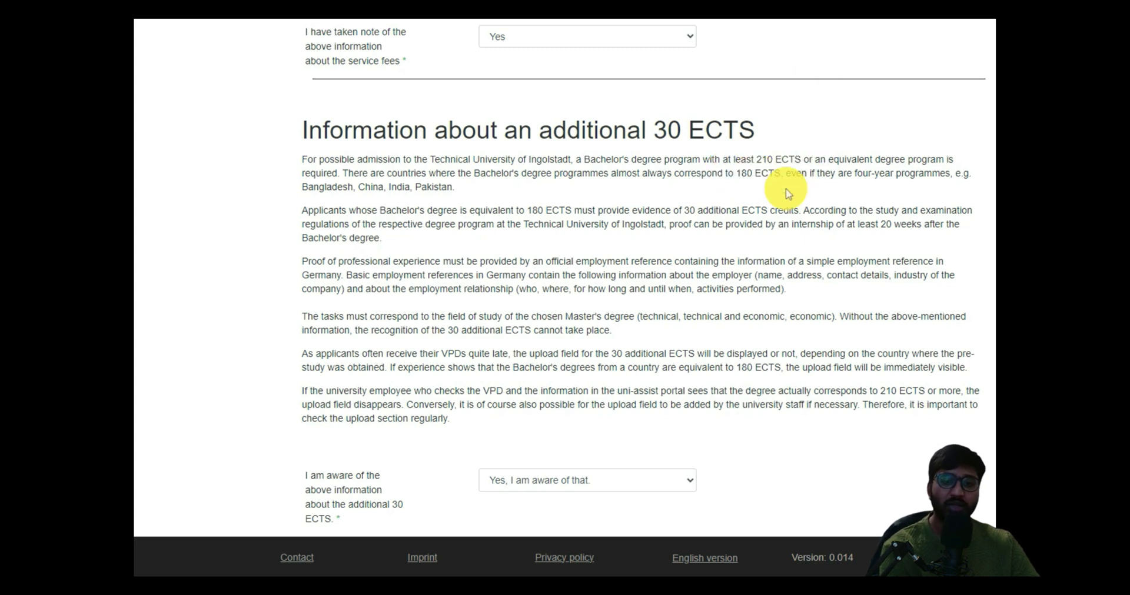
- Examine how the 30 additional ECTS can be proven, including the internship duration and the employment reference requirements
{"action": "scroll", "coordinate": [788, 194], "scroll_direction": "down", "scroll_amount": 1}
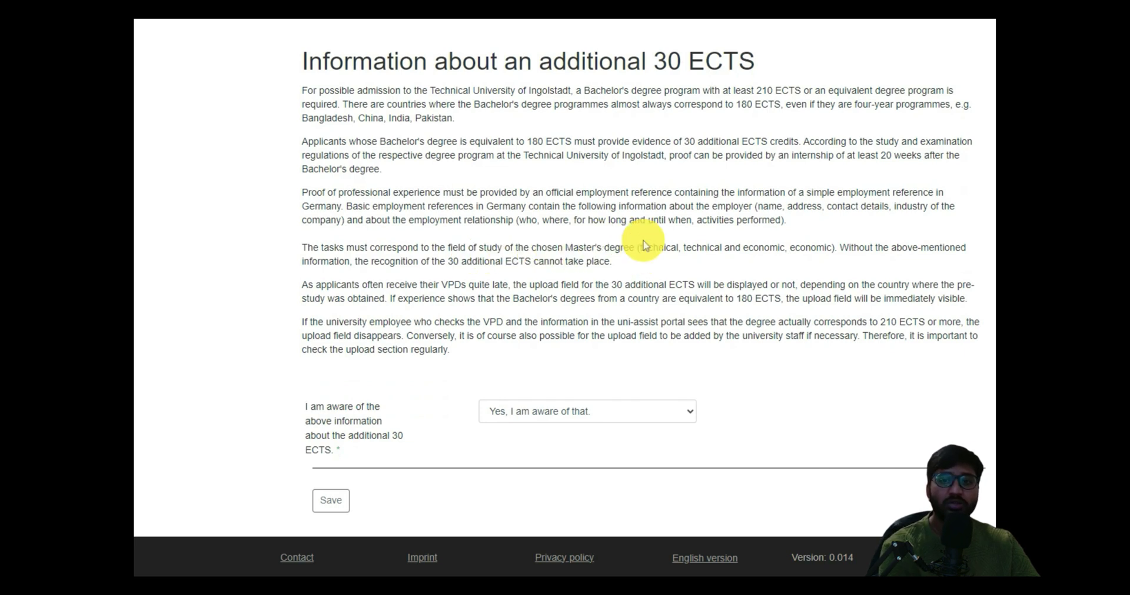
{"action": "left_click_drag", "start_coordinate": [409, 193], "coordinate": [913, 192]}
{"action": "left_click", "coordinate": [900, 206]}
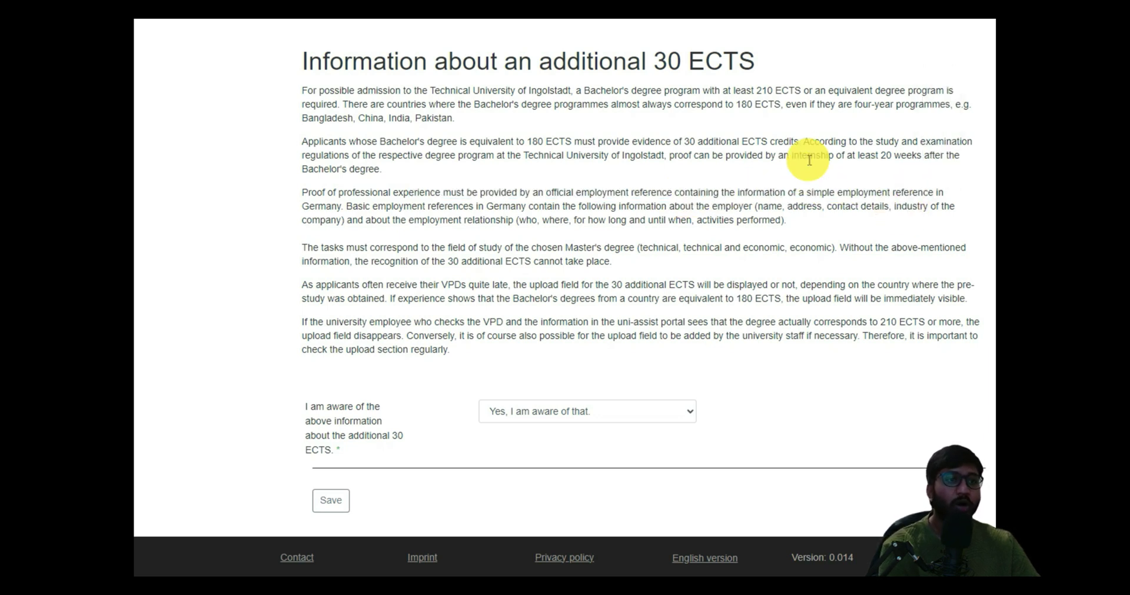
{"action": "left_click_drag", "start_coordinate": [662, 155], "coordinate": [921, 157]}
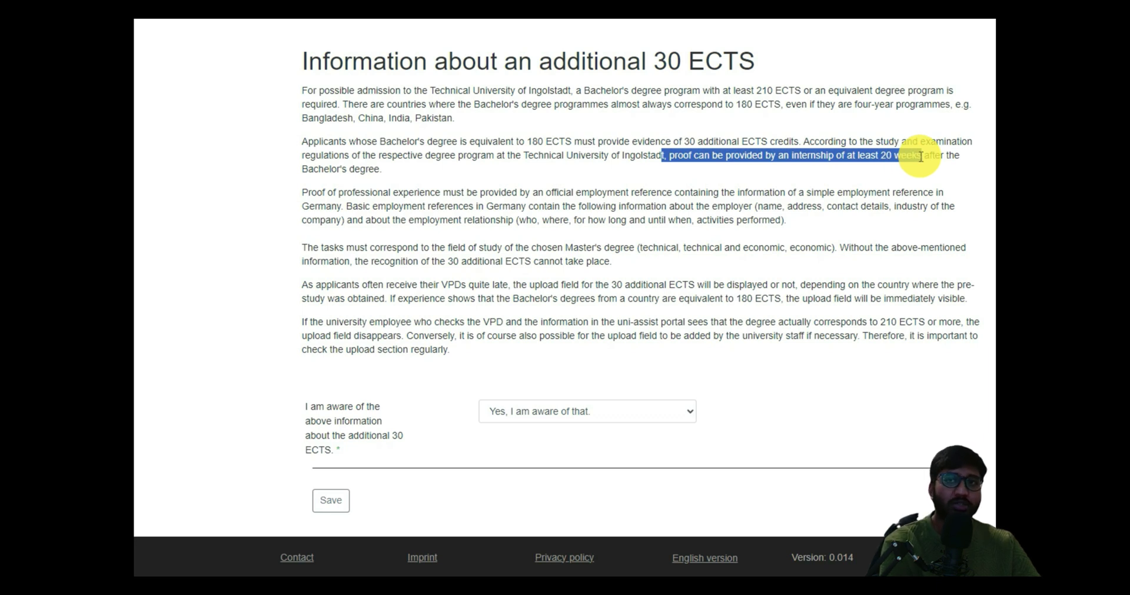
{"action": "left_click", "coordinate": [872, 203]}
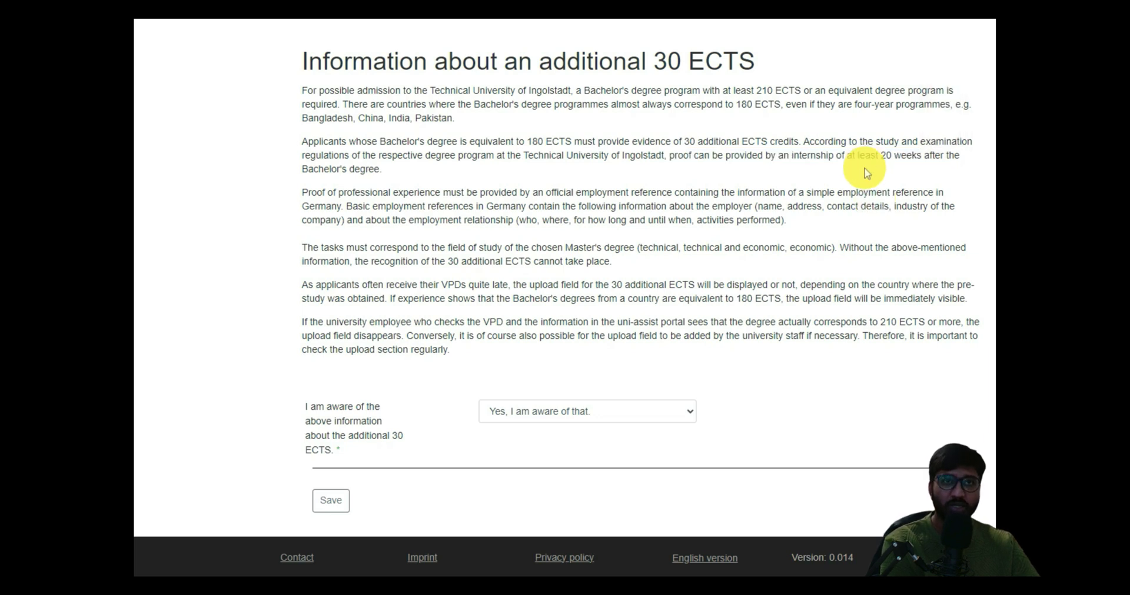
{"action": "left_click_drag", "start_coordinate": [855, 154], "coordinate": [903, 171]}
{"action": "left_click", "coordinate": [912, 165]}
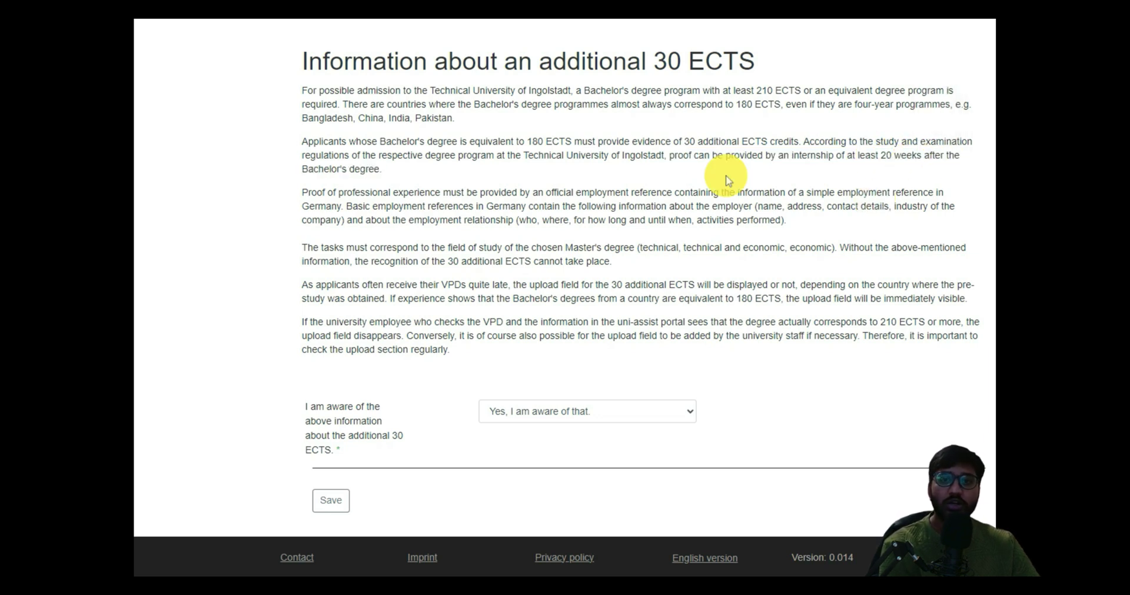
- Compare the required Bachelor's ECTS with the credits of four-year foreign degrees, and check the answer acknowledging the additional 30 ECTS
{"action": "scroll", "coordinate": [726, 179], "scroll_direction": "up", "scroll_amount": 1}
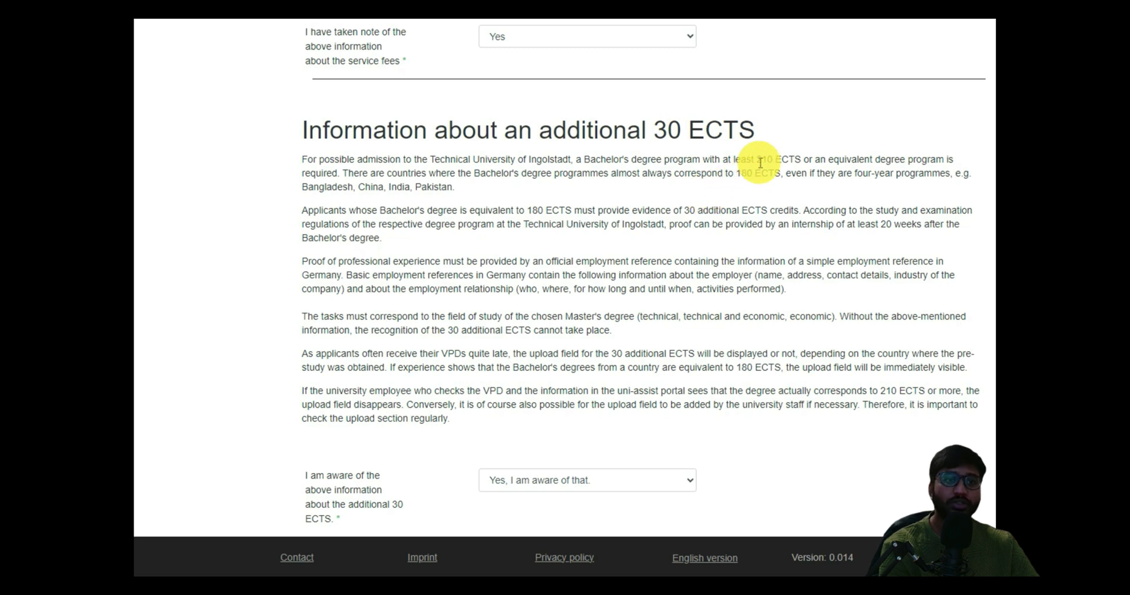
{"action": "mouse_move", "coordinate": [757, 159]}
{"action": "left_mouse_down"}
{"action": "mouse_move", "coordinate": [788, 159]}
{"action": "mouse_move", "coordinate": [733, 172]}
{"action": "mouse_move", "coordinate": [759, 172]}
{"action": "left_mouse_up"}
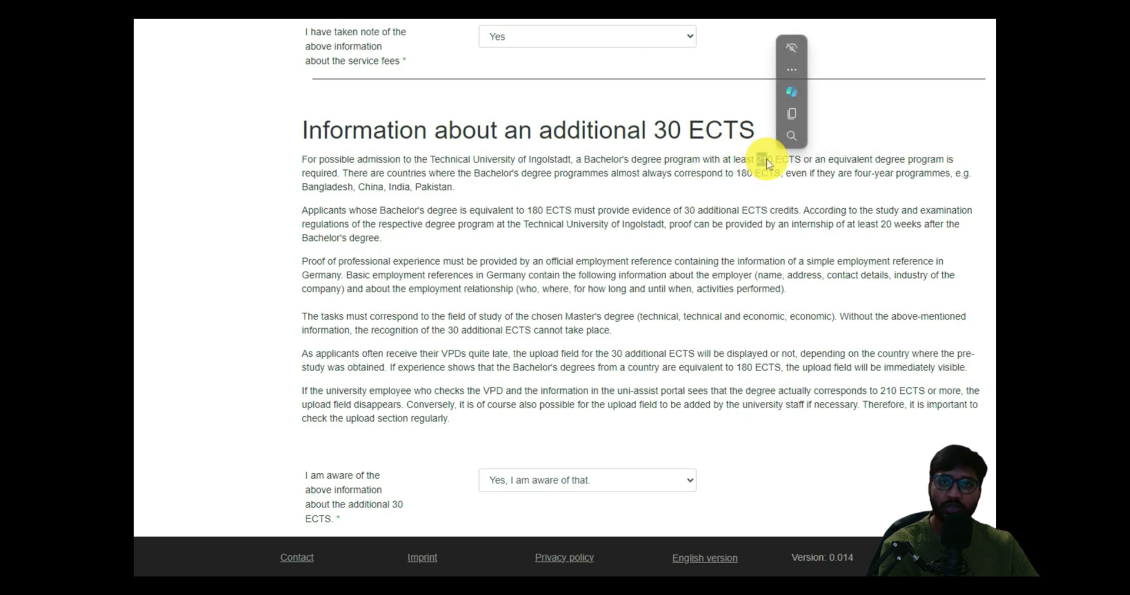
{"action": "left_click", "coordinate": [763, 179]}
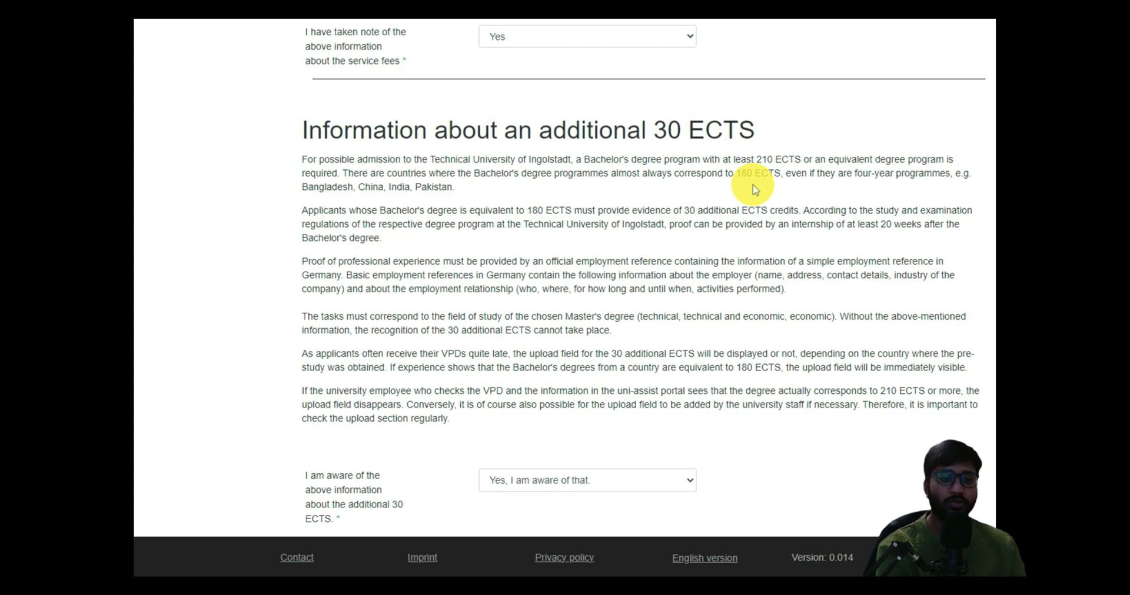
{"action": "scroll", "coordinate": [750, 176], "scroll_direction": "down", "scroll_amount": 2}
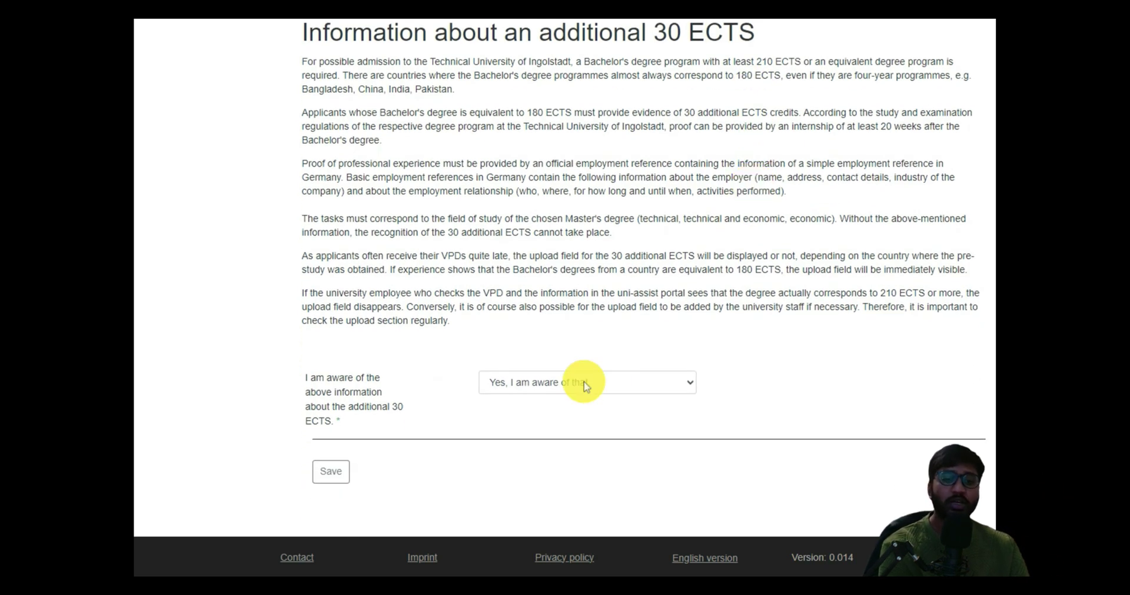
{"action": "scroll", "coordinate": [857, 396], "scroll_direction": "up", "scroll_amount": 1}
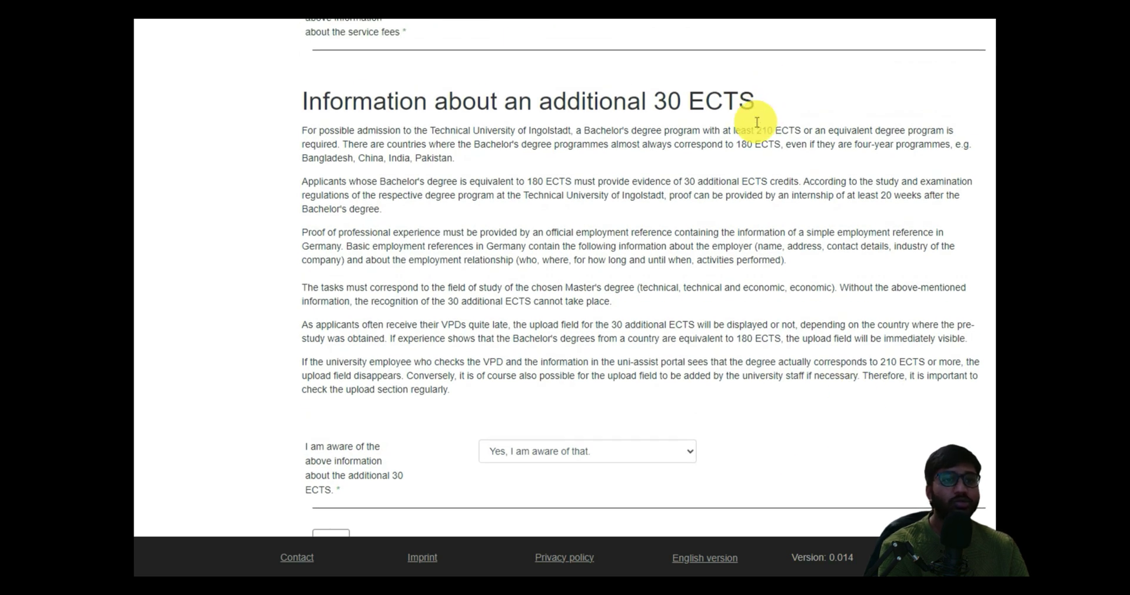
{"action": "left_click_drag", "start_coordinate": [760, 131], "coordinate": [755, 146]}
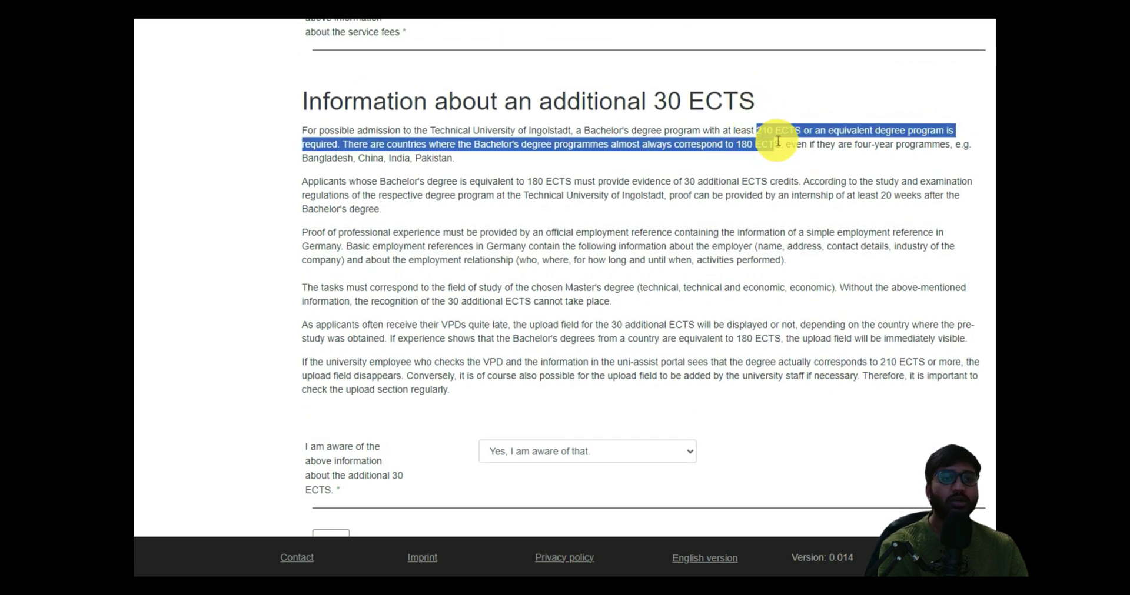
{"action": "left_click", "coordinate": [787, 151]}
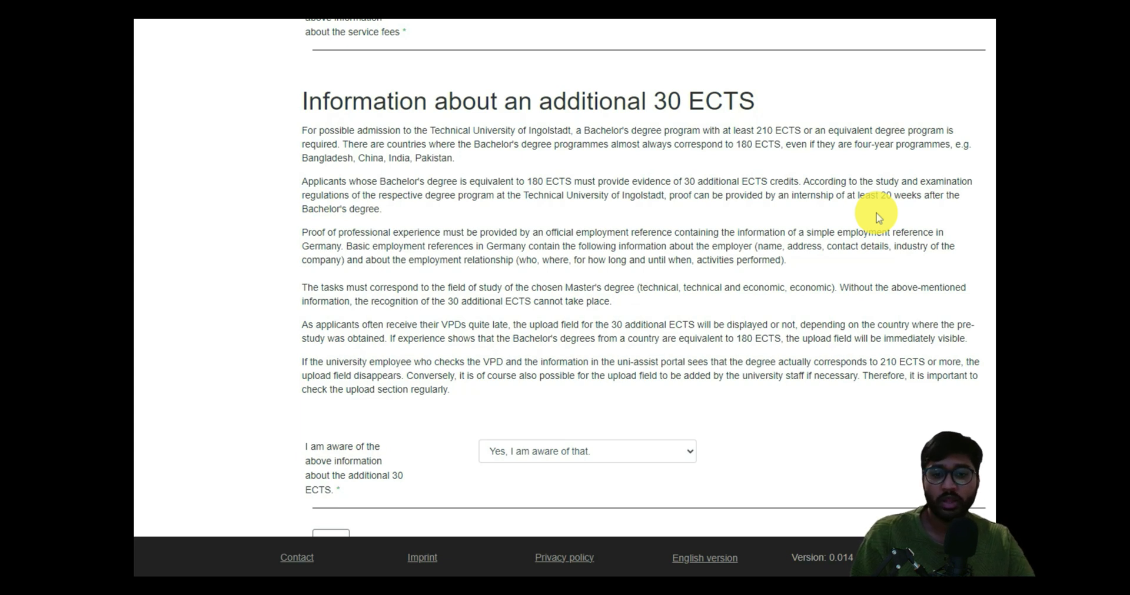
- Save the additional questions, and answer the advance approval question with No and save it
{"action": "scroll", "coordinate": [879, 218], "scroll_direction": "down", "scroll_amount": 1}
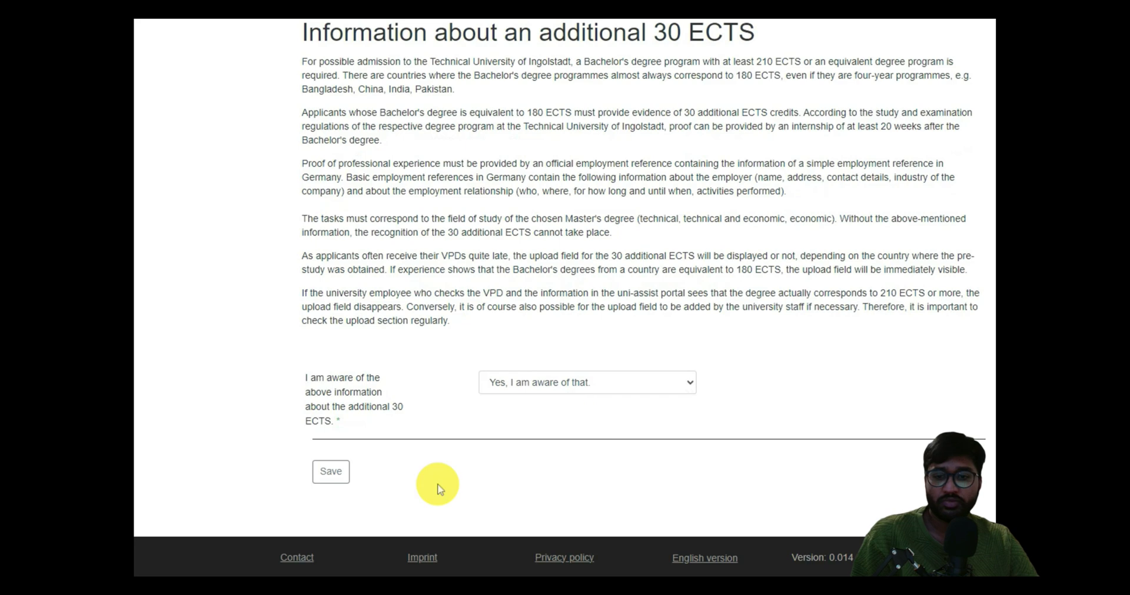
{"action": "left_click", "coordinate": [333, 478]}
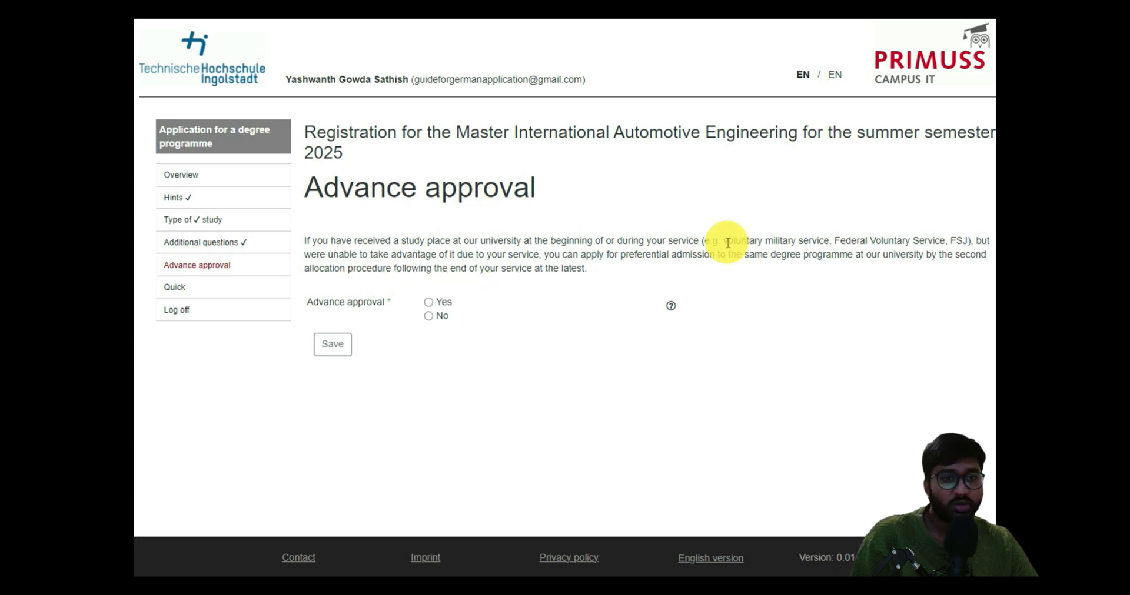
{"action": "left_click_drag", "start_coordinate": [711, 242], "coordinate": [941, 241]}
{"action": "left_click", "coordinate": [471, 312]}
{"action": "left_click", "coordinate": [430, 318]}
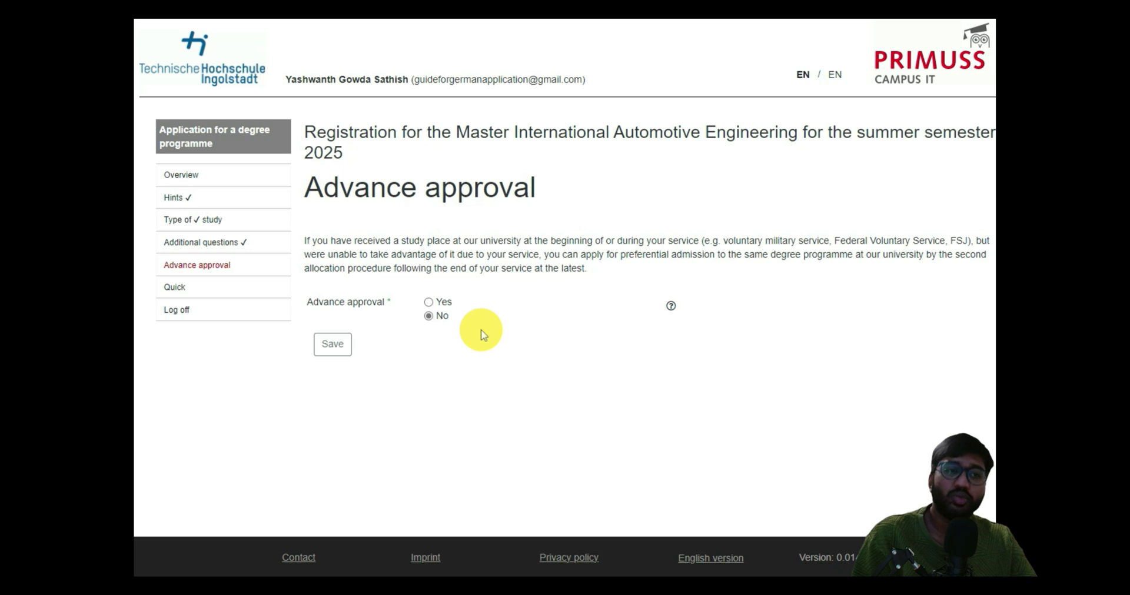
{"action": "left_click", "coordinate": [336, 346]}
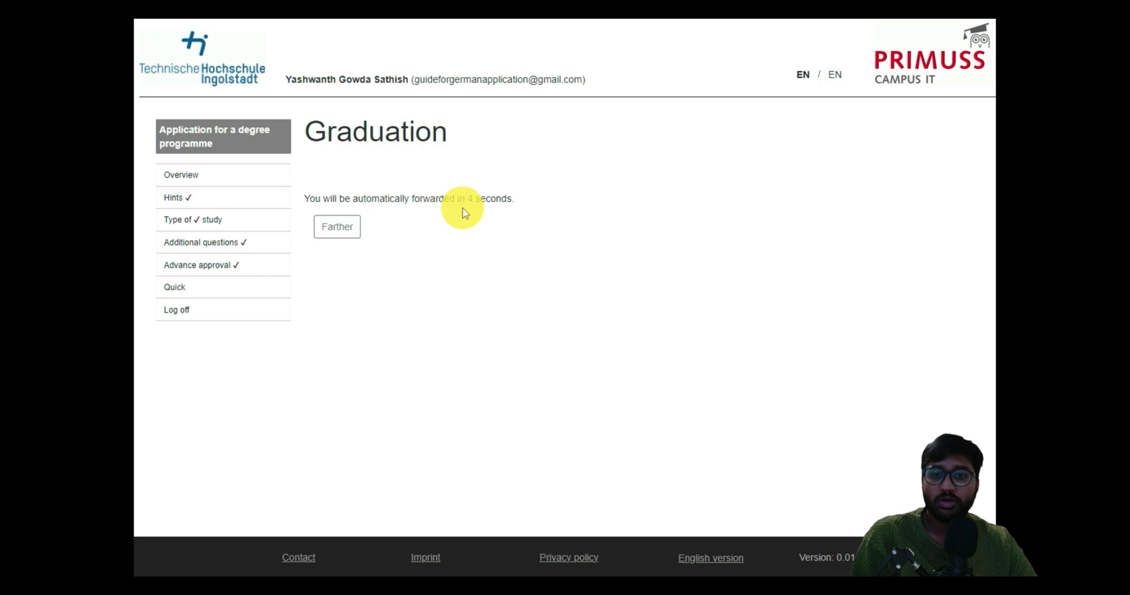
- Continue to the application overview and look over the summer semester 2025 programme entry and the personal data and education sections
{"action": "left_click", "coordinate": [342, 238]}
{"action": "scroll", "coordinate": [697, 181], "scroll_direction": "down", "scroll_amount": 5}
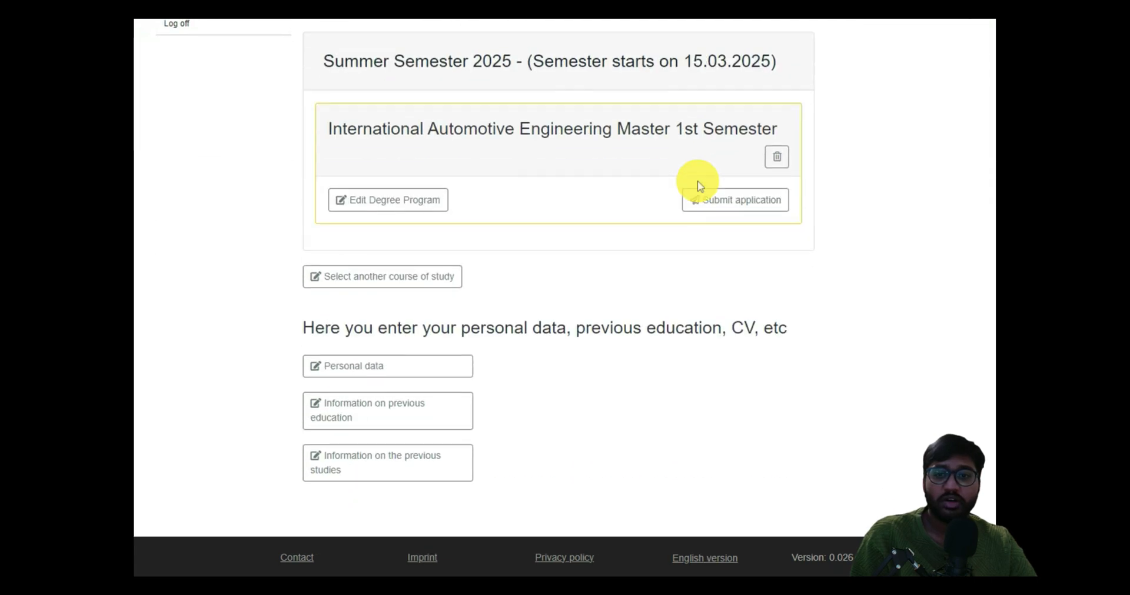
{"action": "scroll", "coordinate": [697, 181], "scroll_direction": "up", "scroll_amount": 3}
{"action": "scroll", "coordinate": [697, 181], "scroll_direction": "down", "scroll_amount": 2}
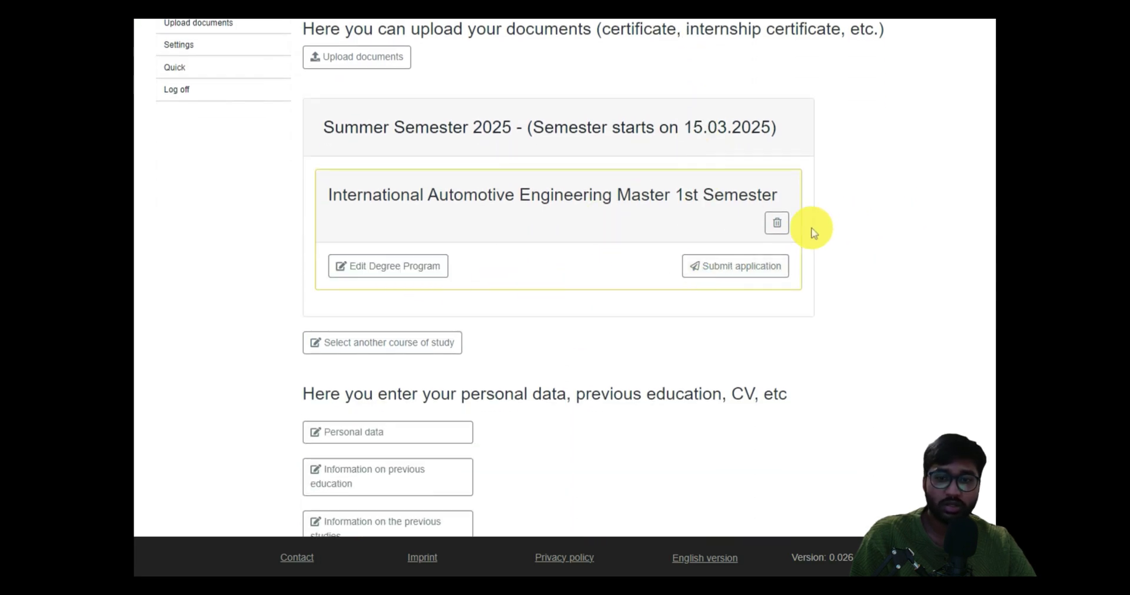
{"action": "scroll", "coordinate": [515, 270], "scroll_direction": "down", "scroll_amount": 1}
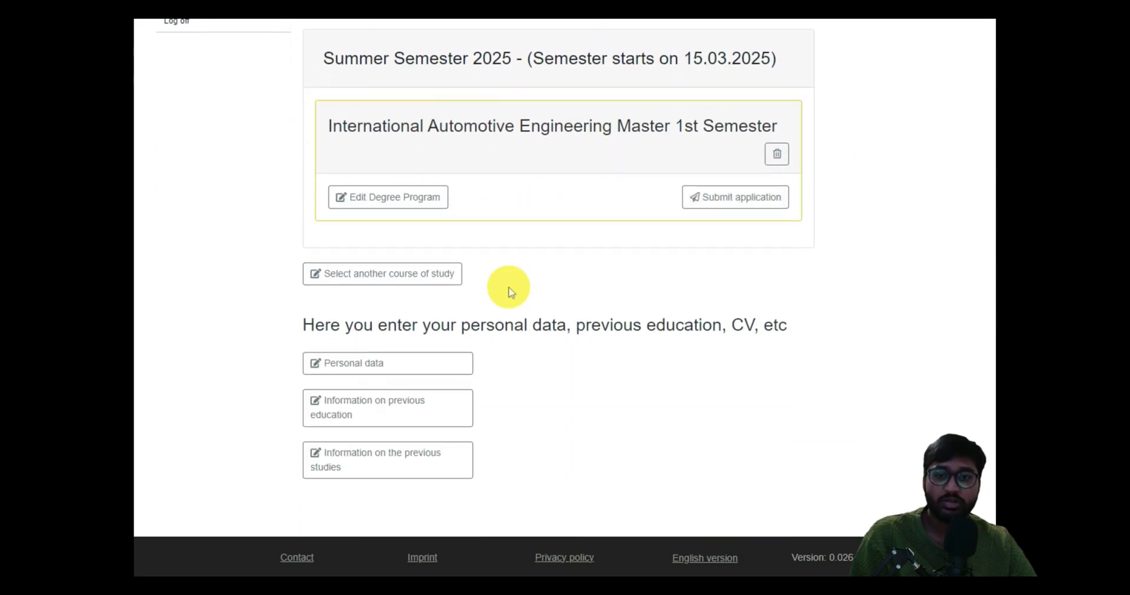
- Open the personal data section, review the applicant's details and save them to reach the address page
{"action": "left_click", "coordinate": [427, 371]}
{"action": "scroll", "coordinate": [619, 278], "scroll_direction": "down", "scroll_amount": 3}
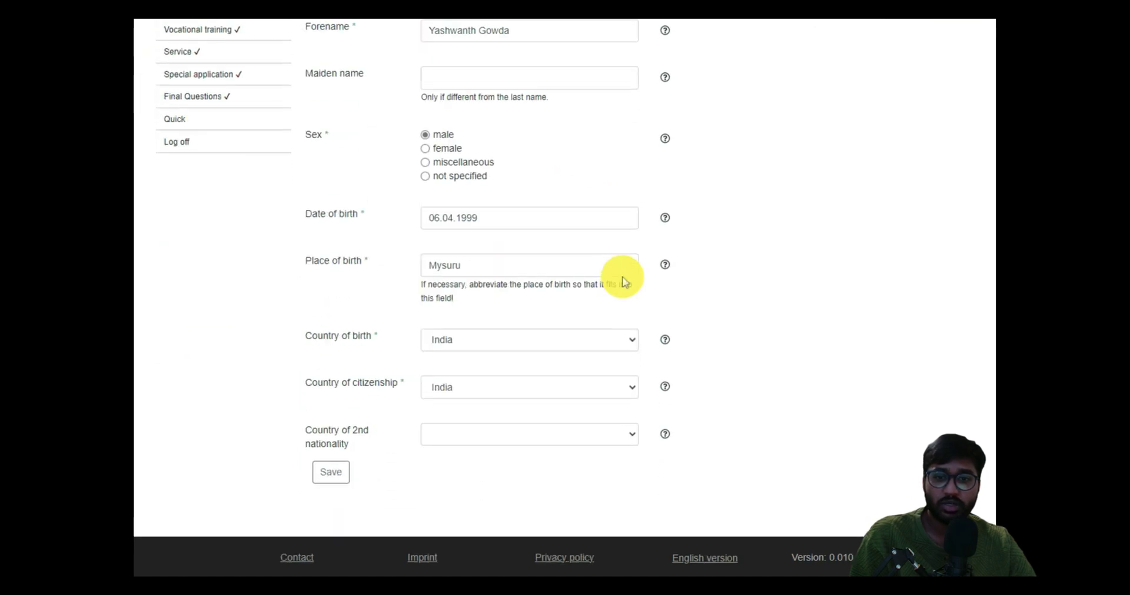
{"action": "scroll", "coordinate": [496, 424], "scroll_direction": "up", "scroll_amount": 1}
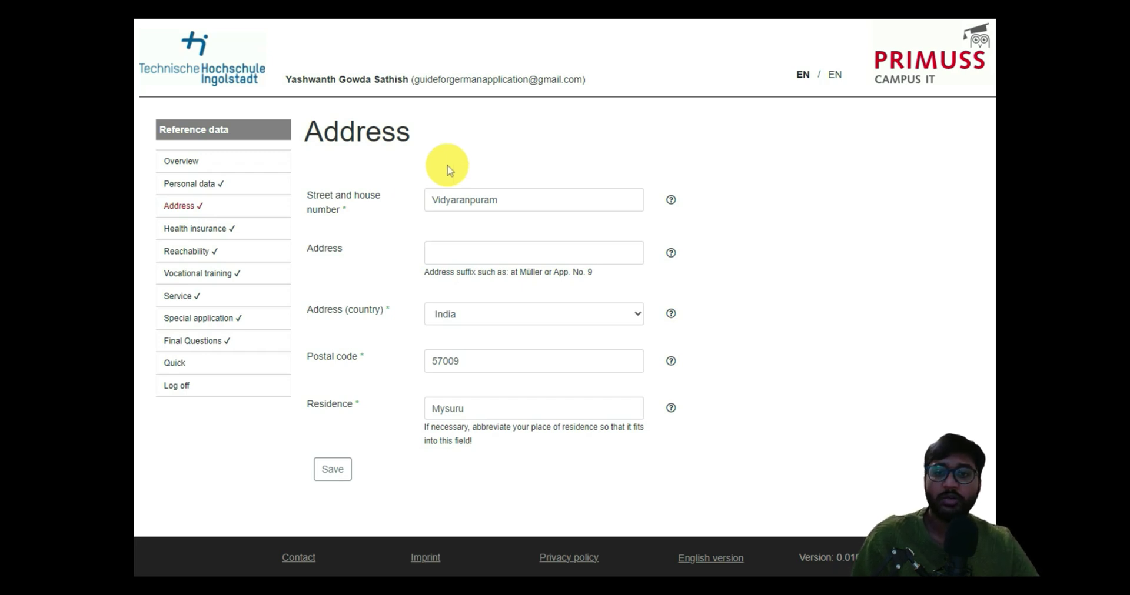
- Save the existing address, health insurance and reachability entries to advance to the vocational training page
{"action": "left_click", "coordinate": [333, 470]}
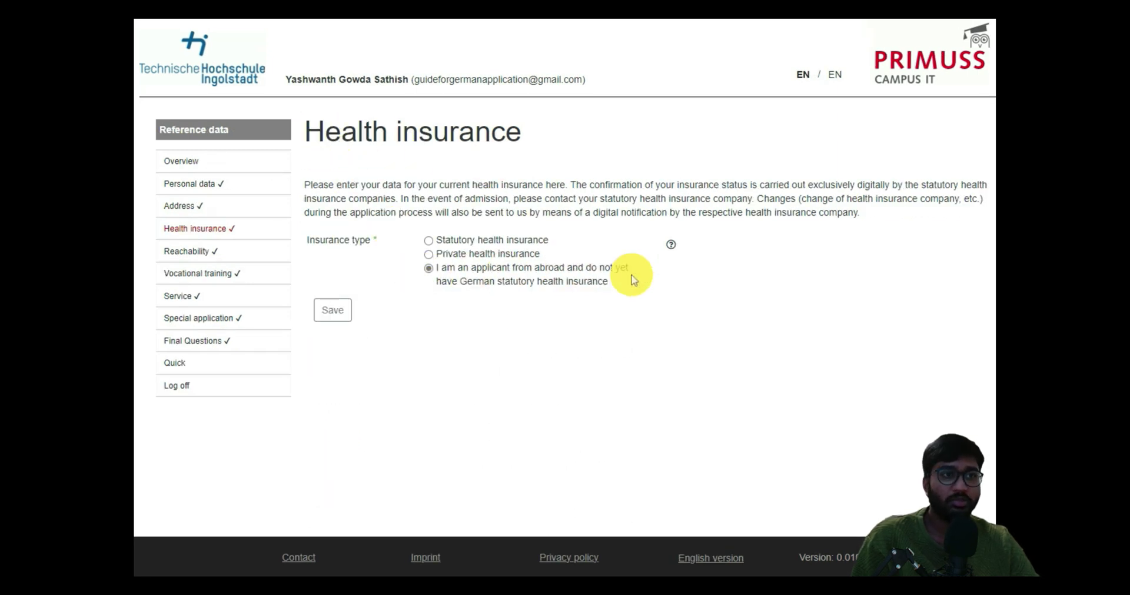
{"action": "left_click", "coordinate": [326, 318]}
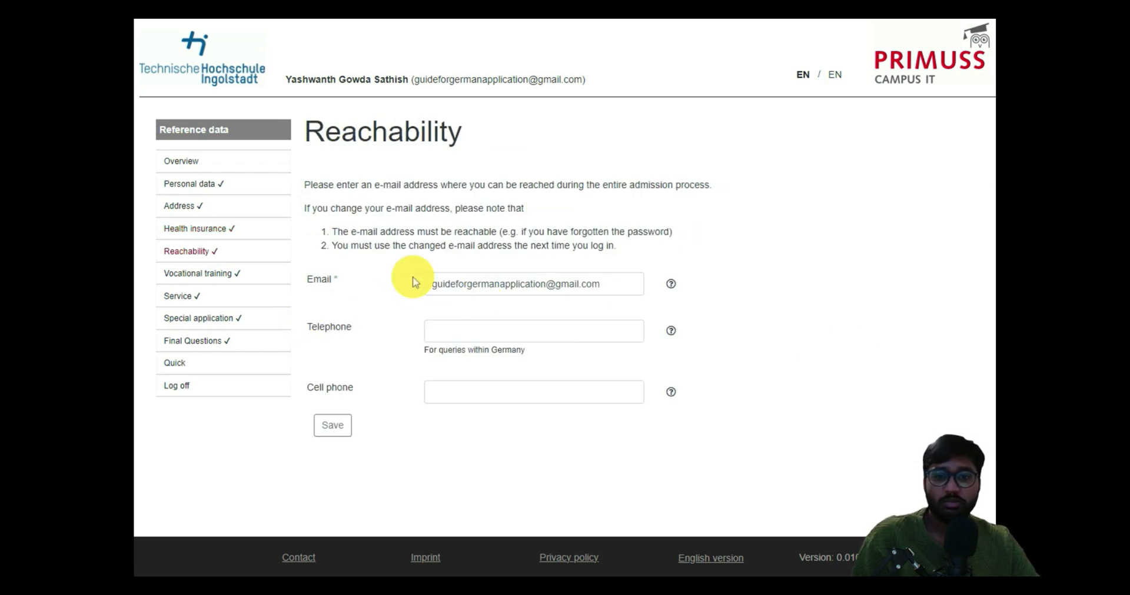
{"action": "left_click", "coordinate": [328, 426]}
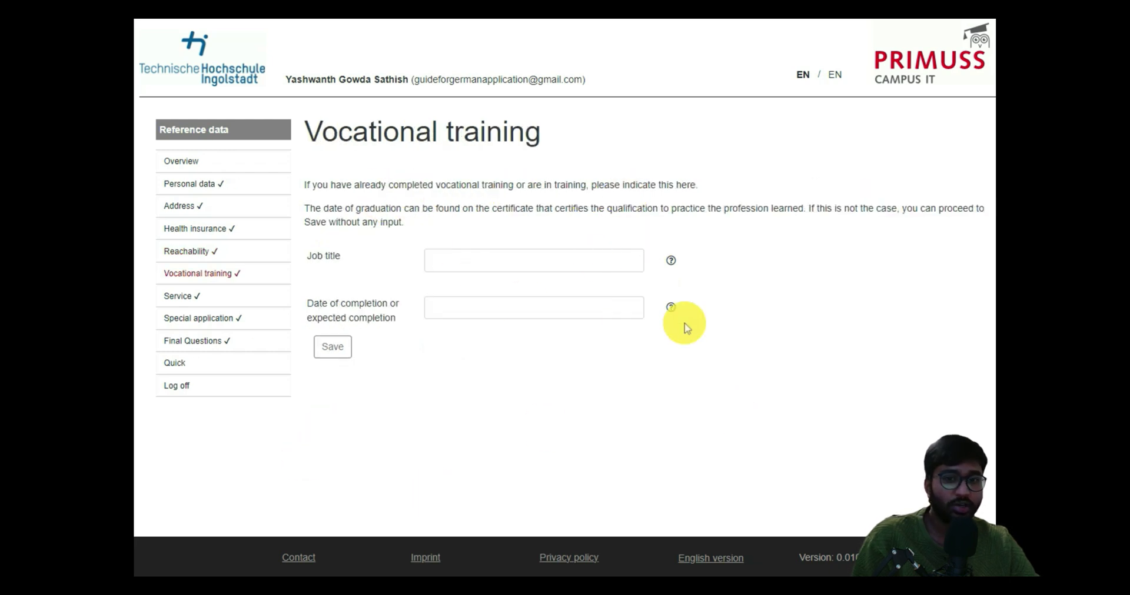
- Save the vocational training, service, special application (No) and final questions pages to finish the master data
{"action": "left_click", "coordinate": [324, 344]}
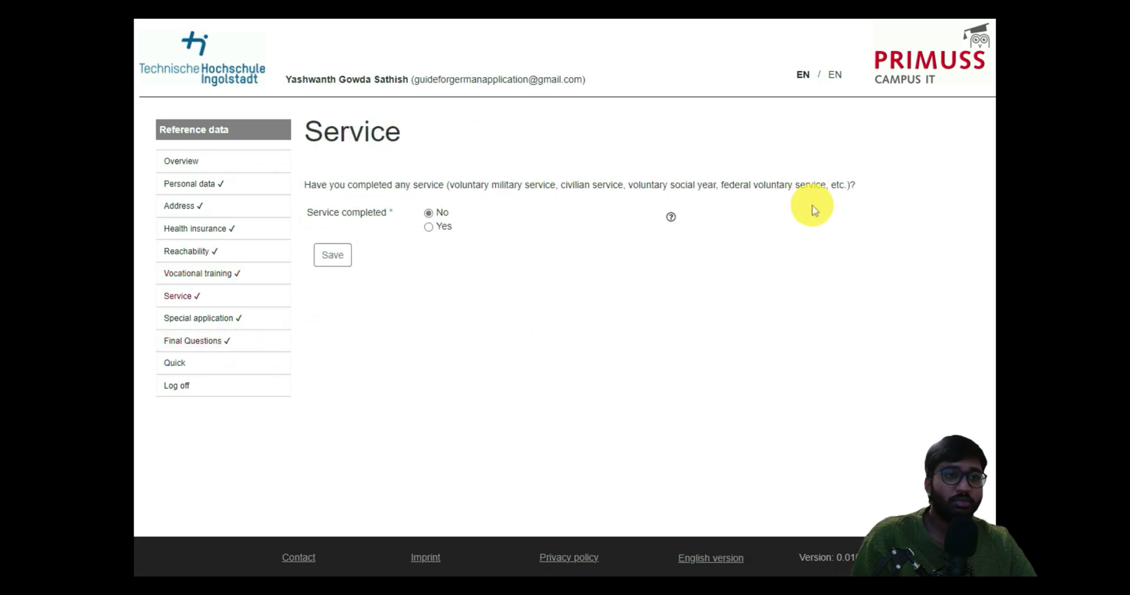
{"action": "left_click", "coordinate": [340, 253]}
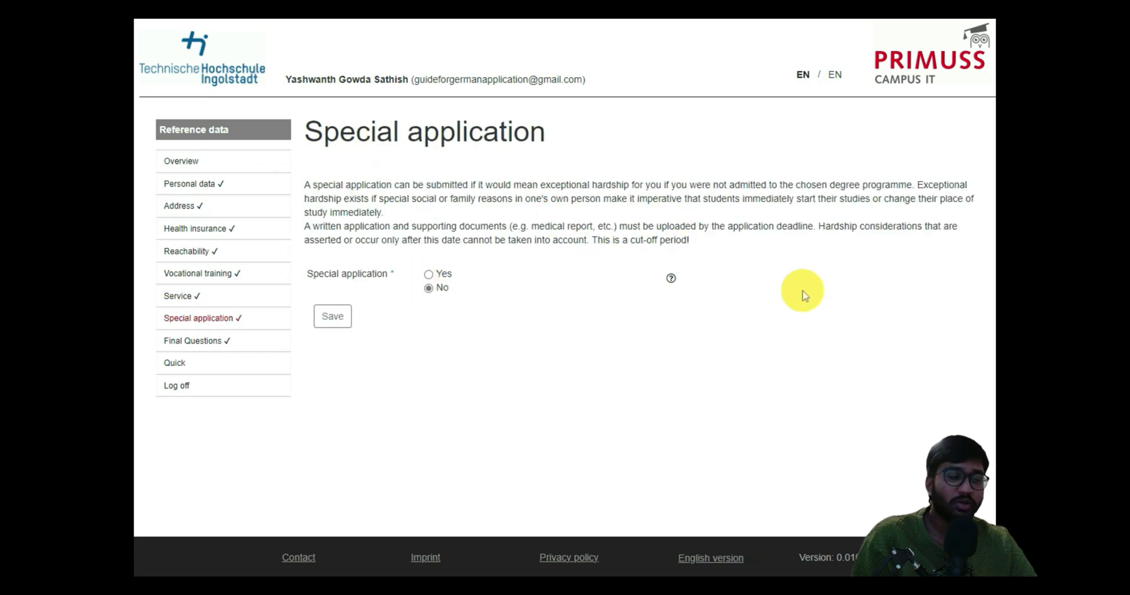
{"action": "left_click", "coordinate": [438, 289]}
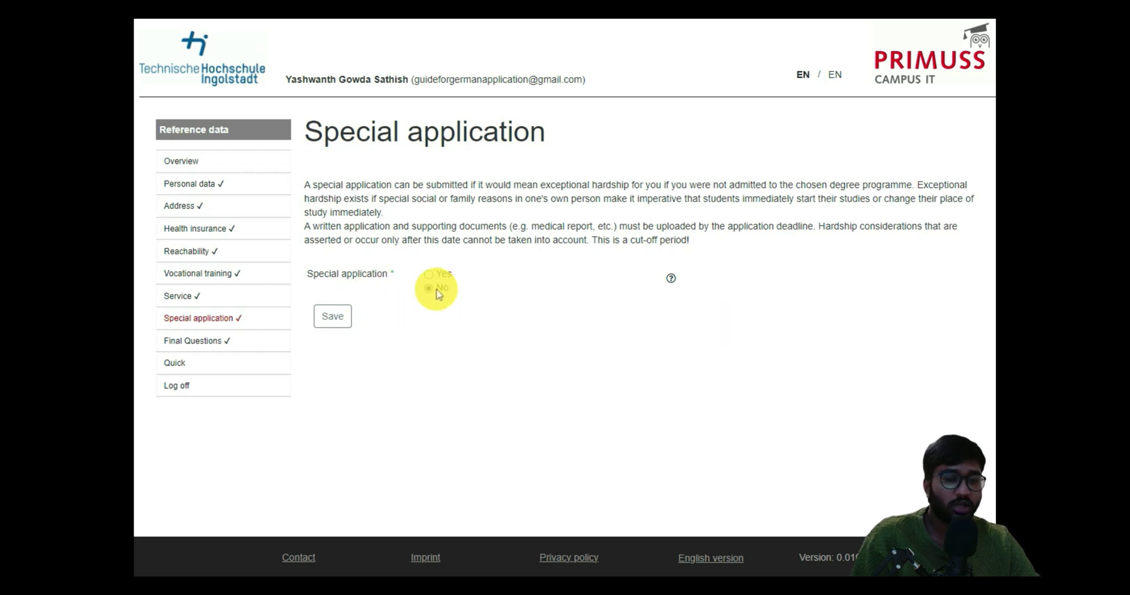
{"action": "left_click", "coordinate": [331, 317]}
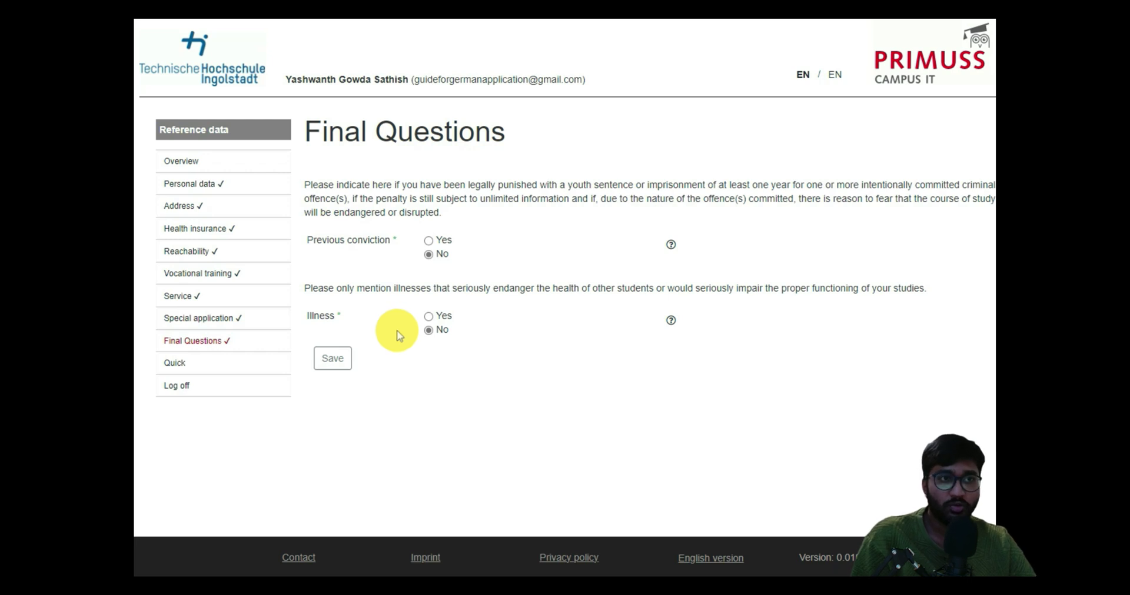
{"action": "left_click", "coordinate": [331, 358]}
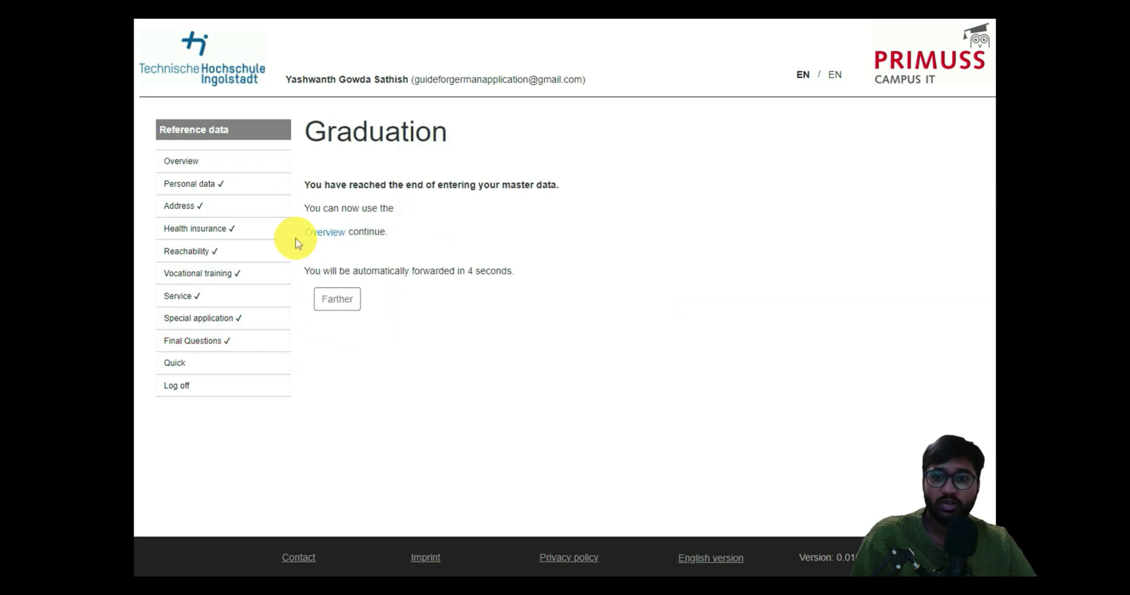
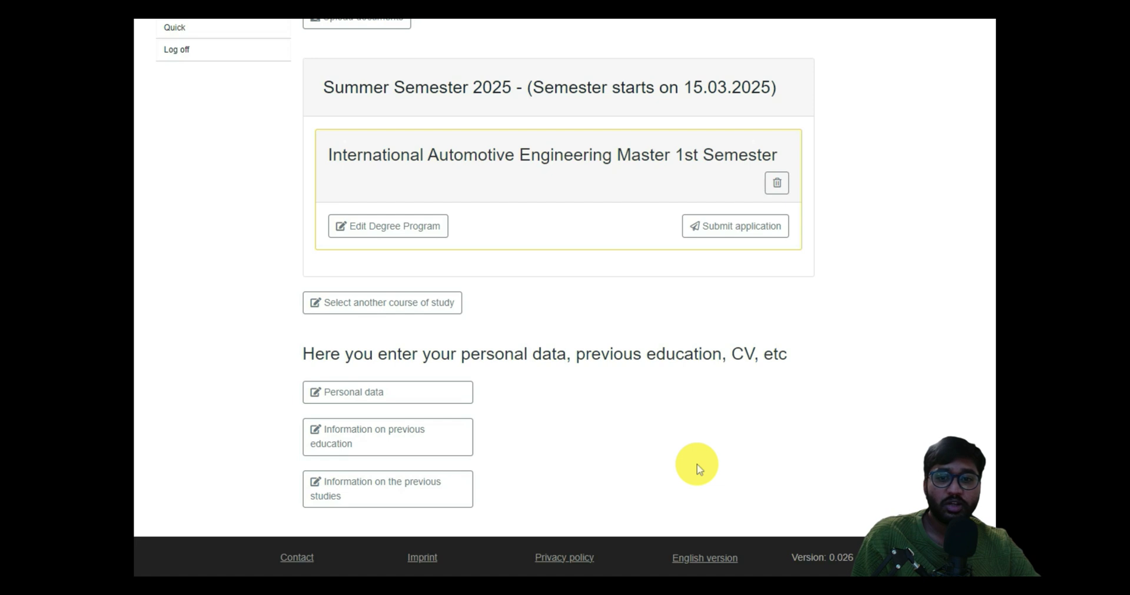
- Open the information on previous studies and bring up the foreign VTU Electrical Engineering entry for editing
{"action": "left_click", "coordinate": [382, 493]}
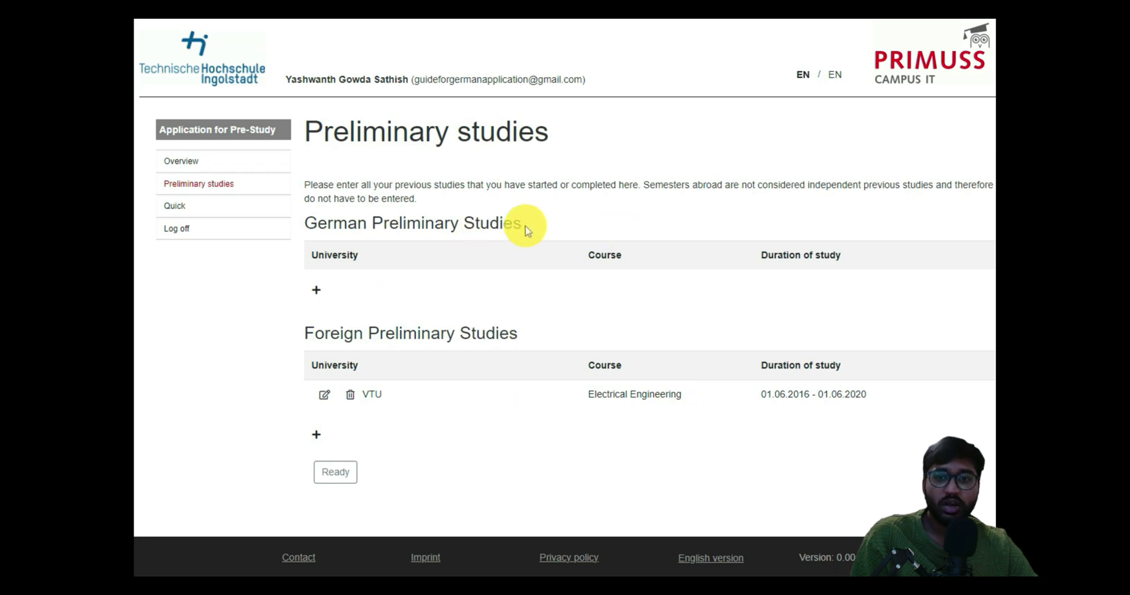
{"action": "left_click_drag", "start_coordinate": [522, 227], "coordinate": [308, 233]}
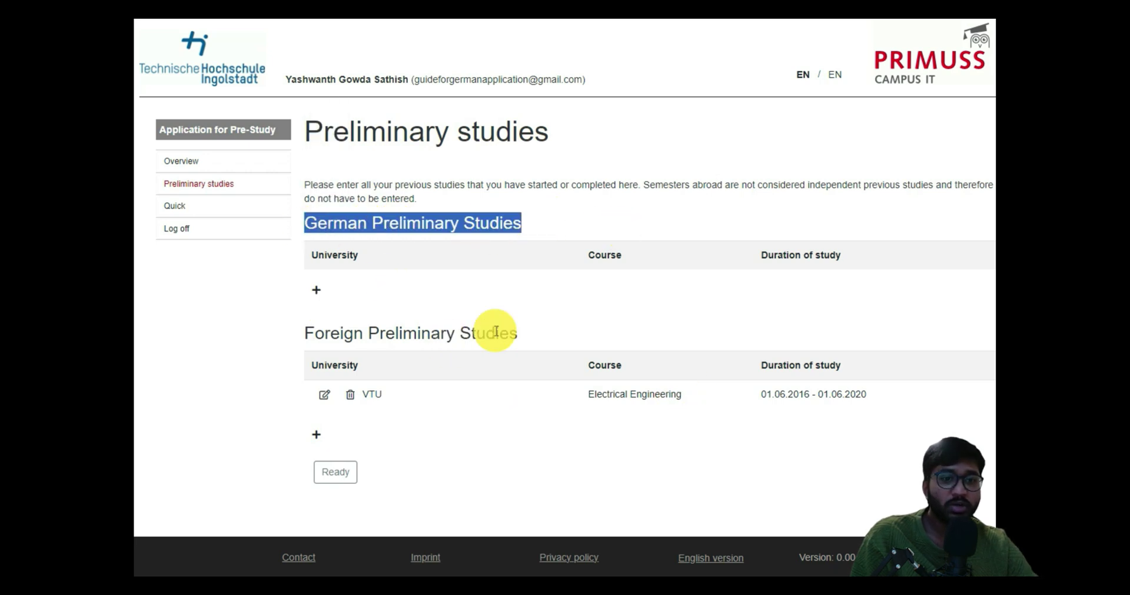
{"action": "left_click_drag", "start_coordinate": [536, 333], "coordinate": [340, 336]}
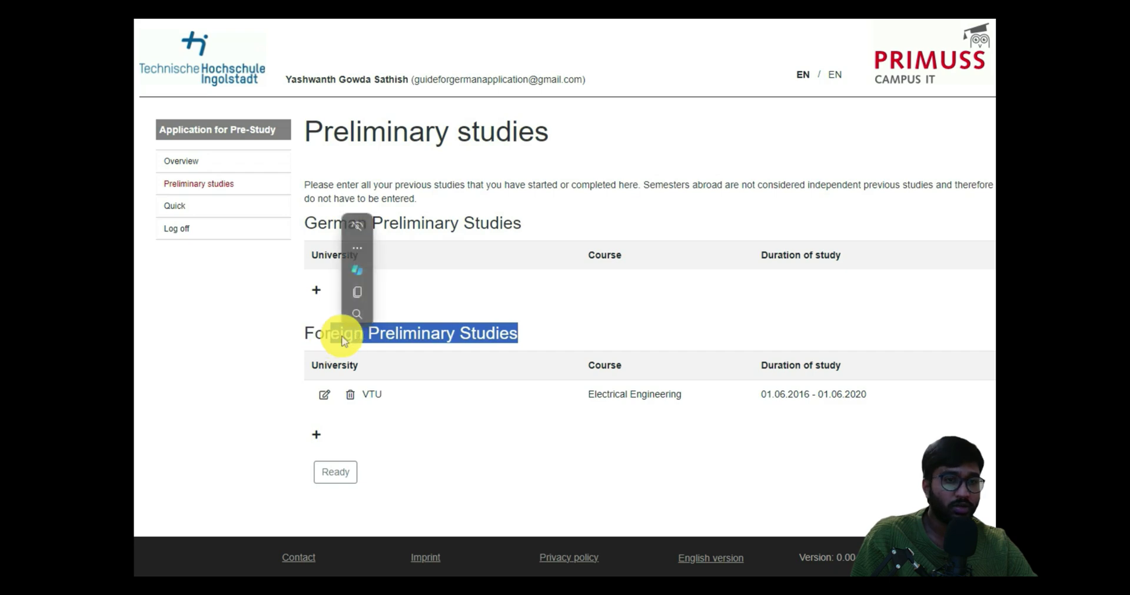
{"action": "left_click", "coordinate": [672, 342]}
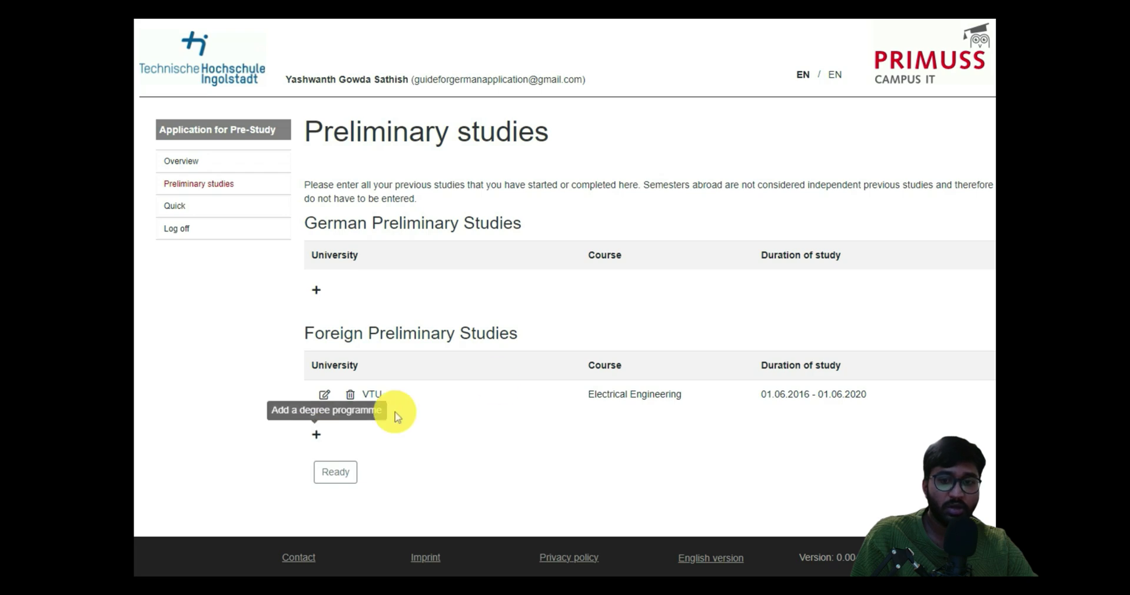
{"action": "left_click", "coordinate": [326, 395]}
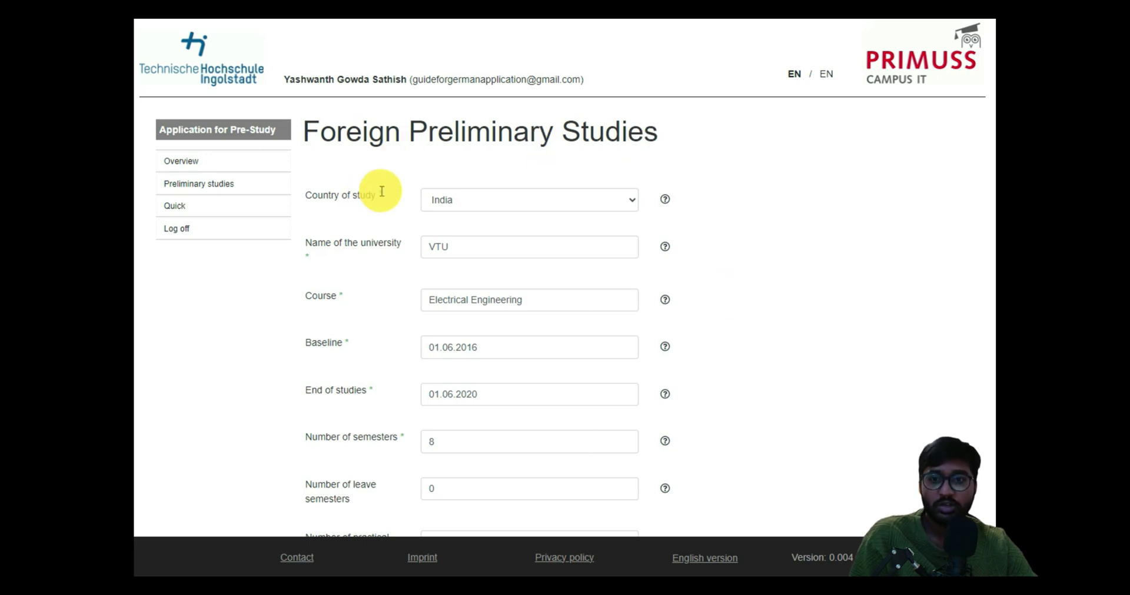
- Review the foreign study entry's country, university, course, study dates, semester numbers, desired degree and reason for termination
{"action": "left_click_drag", "start_coordinate": [378, 195], "coordinate": [282, 196]}
{"action": "left_click", "coordinate": [370, 244]}
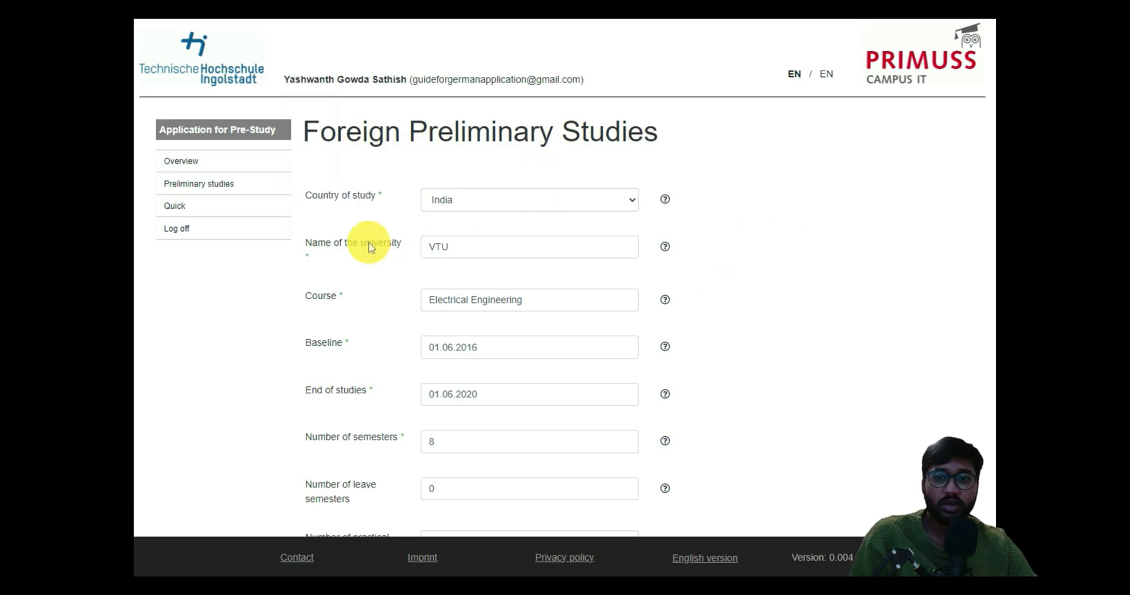
{"action": "scroll", "coordinate": [697, 271], "scroll_direction": "down", "scroll_amount": 1}
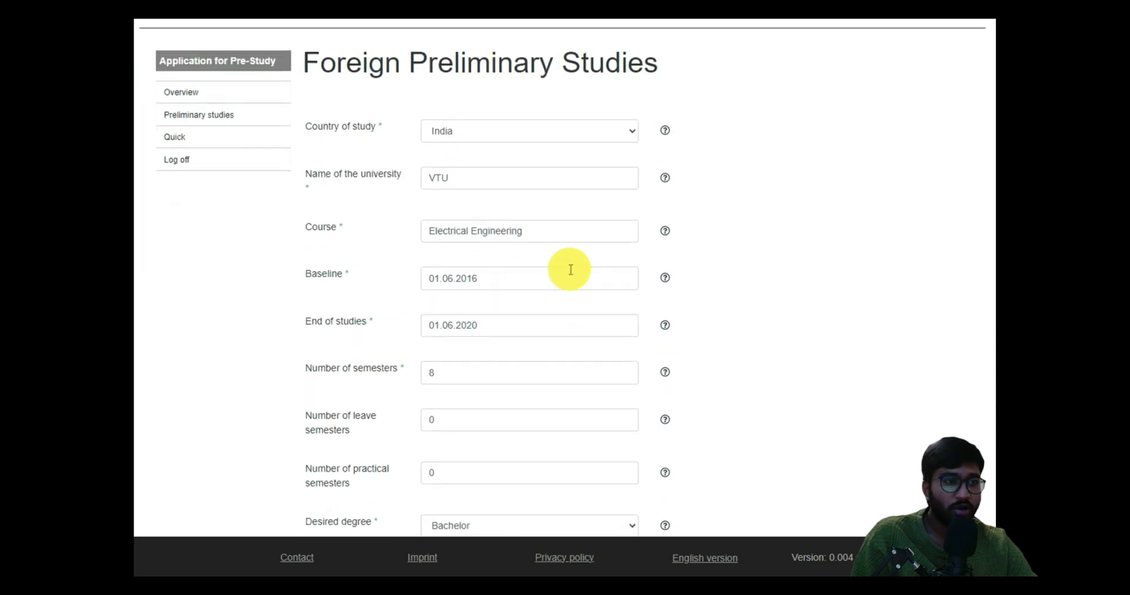
{"action": "scroll", "coordinate": [584, 321], "scroll_direction": "down", "scroll_amount": 1}
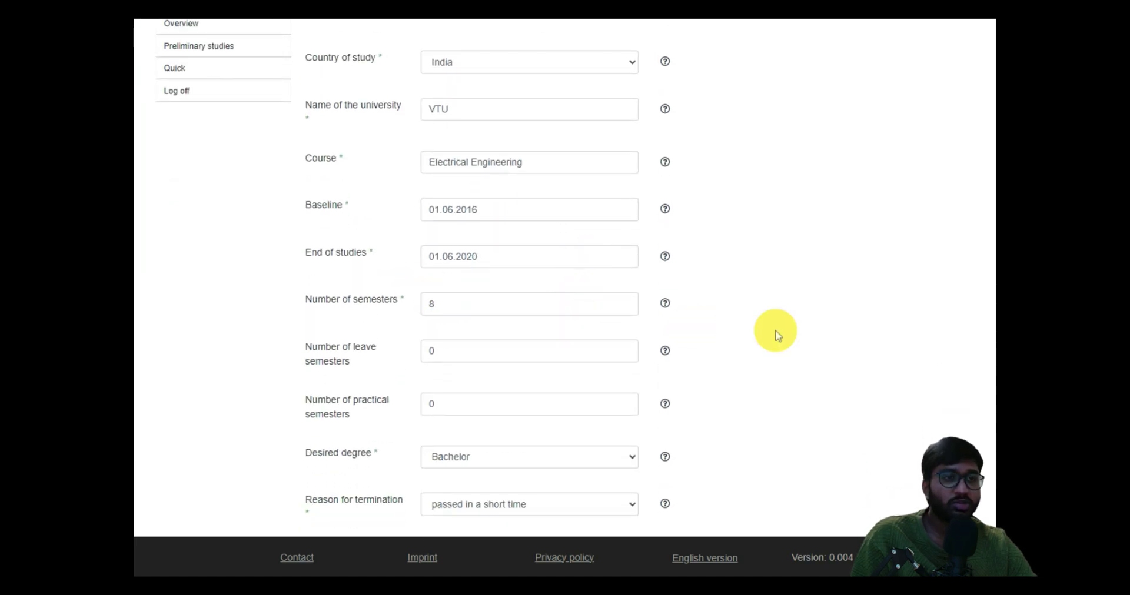
{"action": "scroll", "coordinate": [776, 336], "scroll_direction": "down", "scroll_amount": 1}
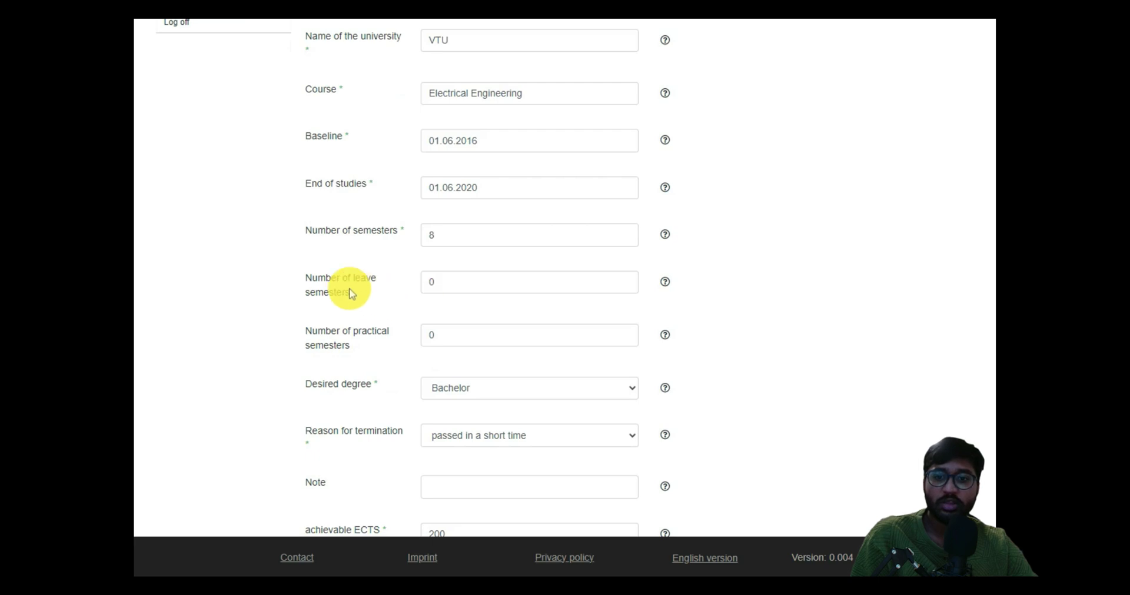
{"action": "left_click_drag", "start_coordinate": [348, 293], "coordinate": [306, 286]}
{"action": "left_click", "coordinate": [898, 310]}
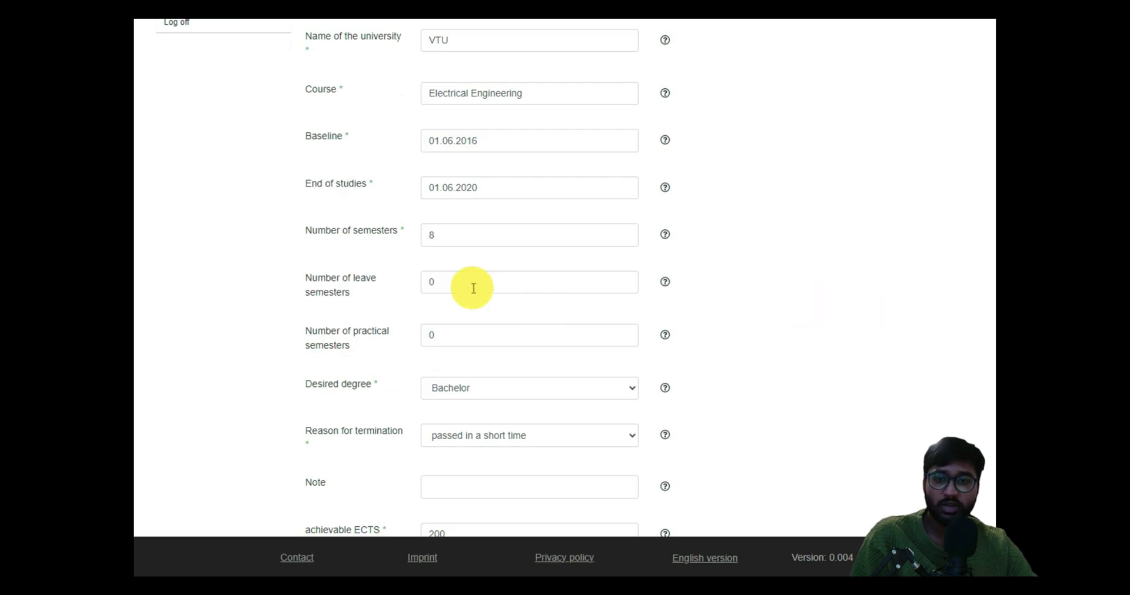
{"action": "left_click", "coordinate": [546, 336]}
{"action": "scroll", "coordinate": [546, 336], "scroll_direction": "down", "scroll_amount": 2}
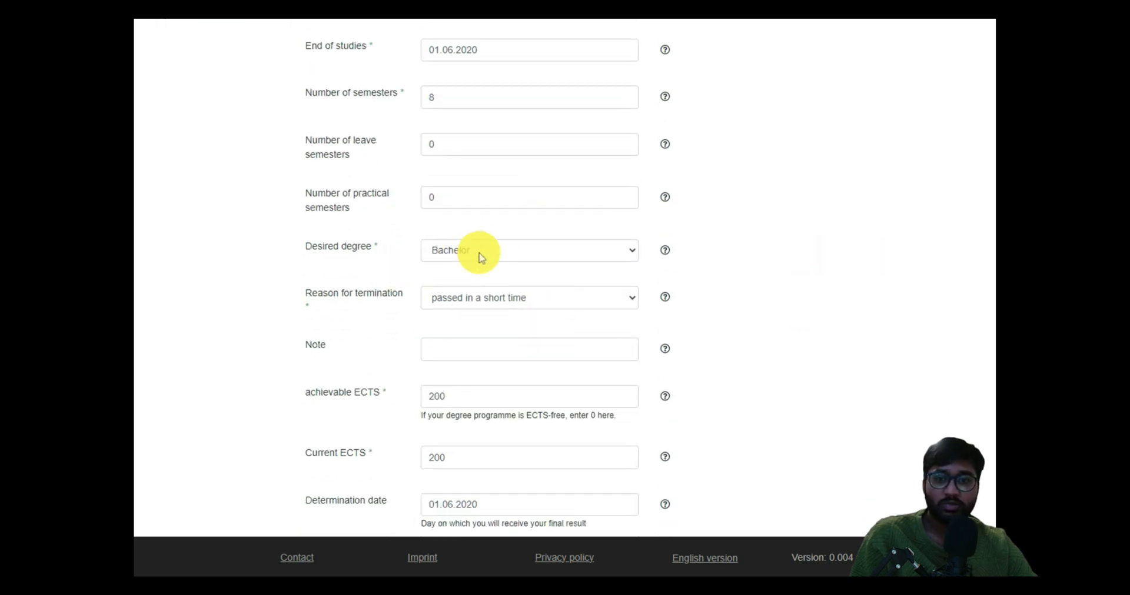
{"action": "left_click", "coordinate": [517, 310]}
{"action": "scroll", "coordinate": [513, 308], "scroll_direction": "down", "scroll_amount": 1}
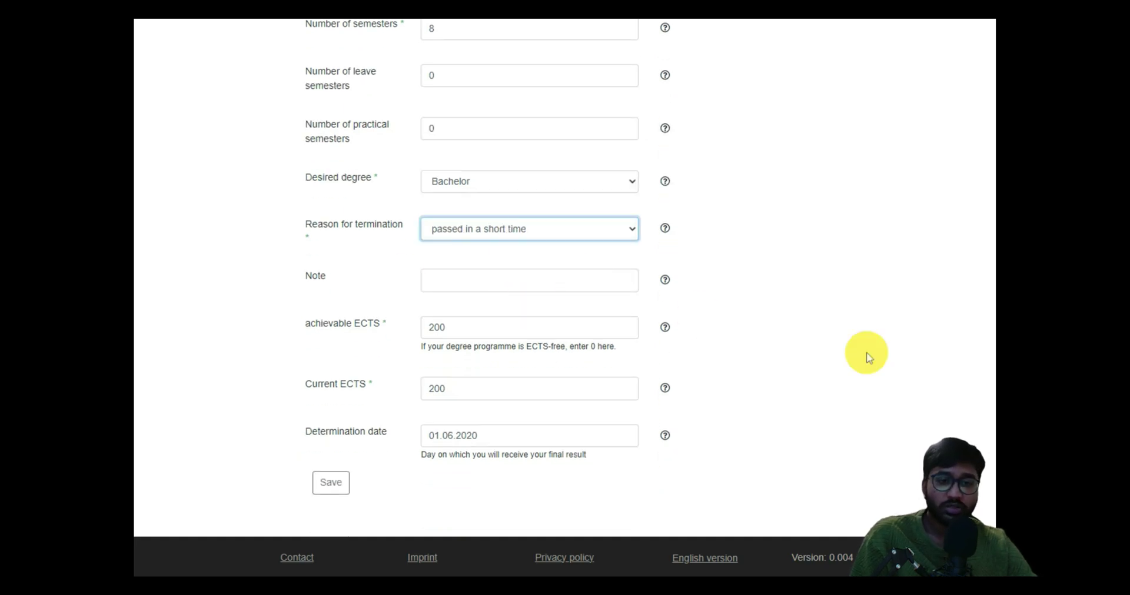
- Set both the achievable ECTS and the current ECTS of the foreign study entry to 0 and save it
{"action": "left_click_drag", "start_coordinate": [386, 324], "coordinate": [302, 323]}
{"action": "left_click", "coordinate": [821, 344]}
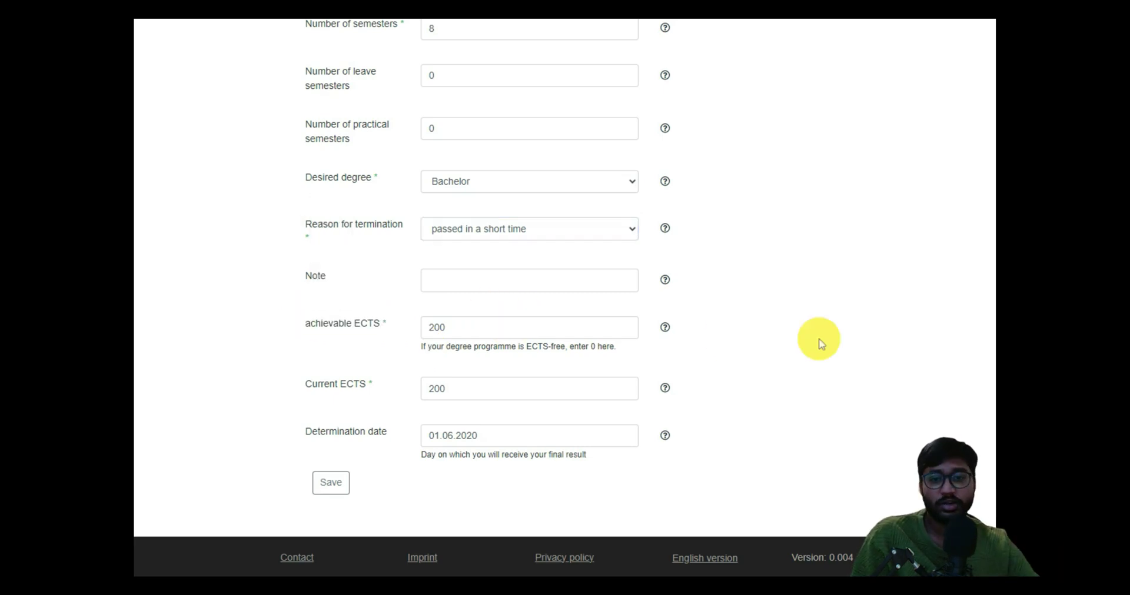
{"action": "scroll", "coordinate": [821, 344], "scroll_direction": "down", "scroll_amount": 1}
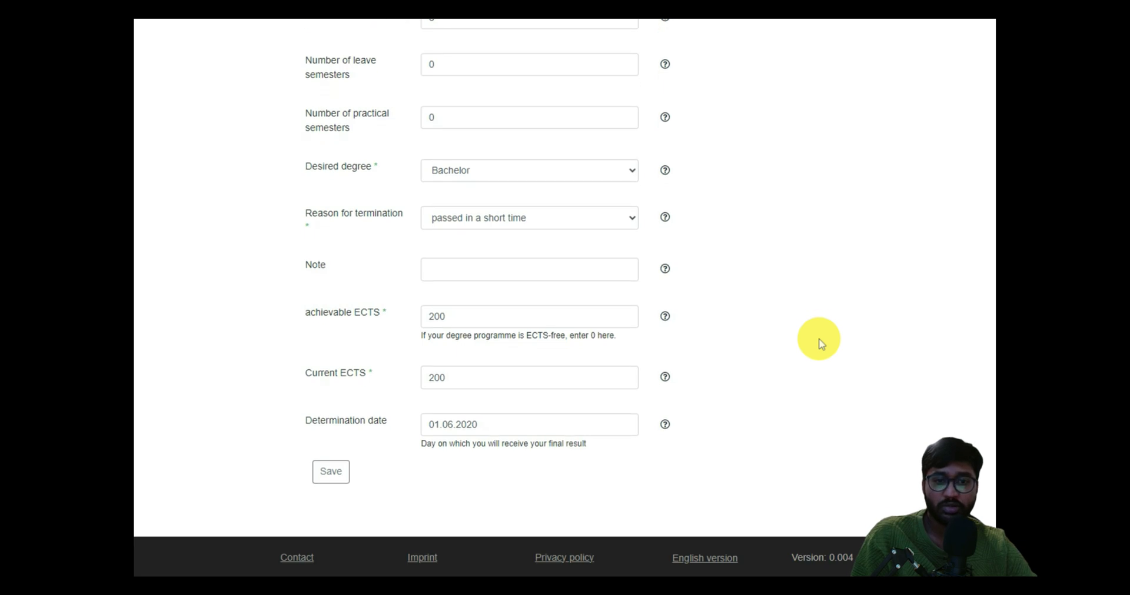
{"action": "left_click_drag", "start_coordinate": [444, 331], "coordinate": [572, 348]}
{"action": "left_click", "coordinate": [627, 343]}
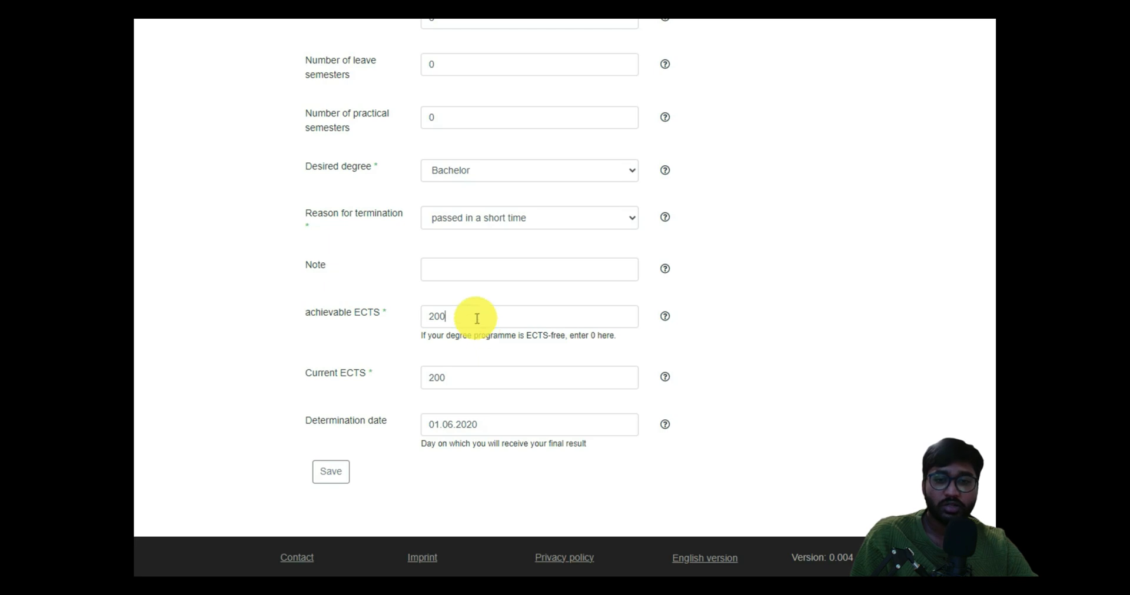
{"action": "left_click", "coordinate": [381, 312]}
{"action": "left_click", "coordinate": [339, 367]}
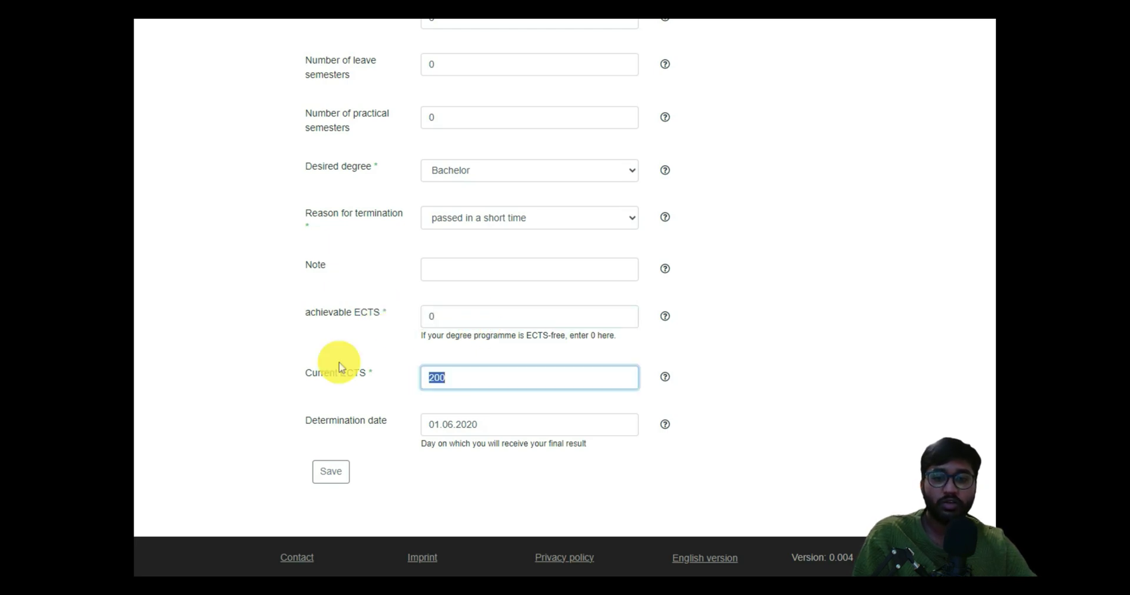
{"action": "left_click", "coordinate": [849, 373]}
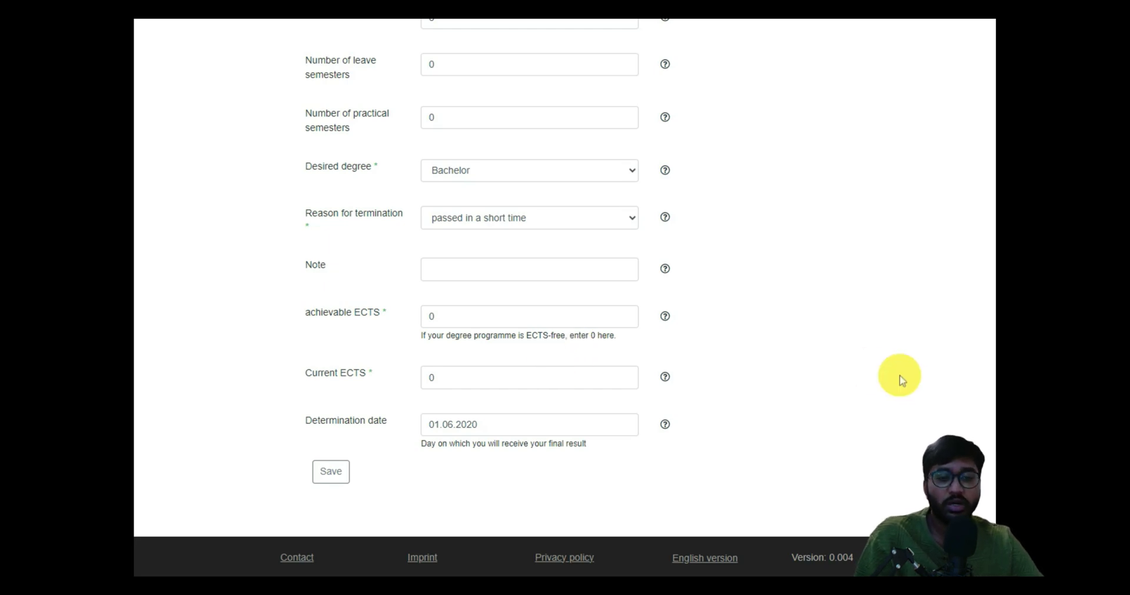
{"action": "left_click", "coordinate": [326, 474]}
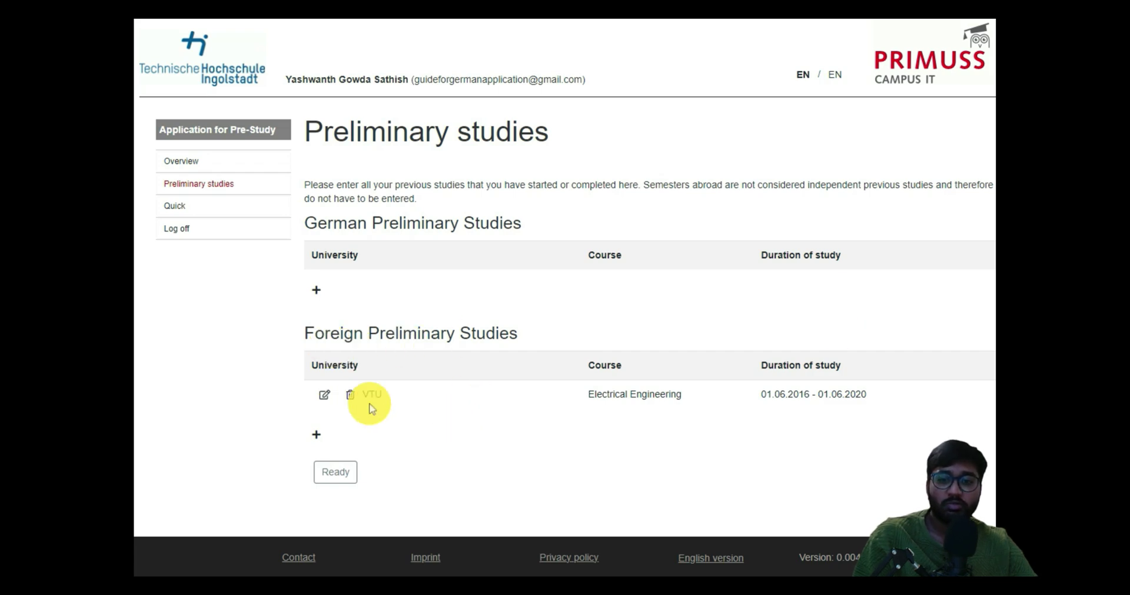
- Finish the preliminary studies section and open the document upload page from the application overview
{"action": "left_click", "coordinate": [341, 472]}
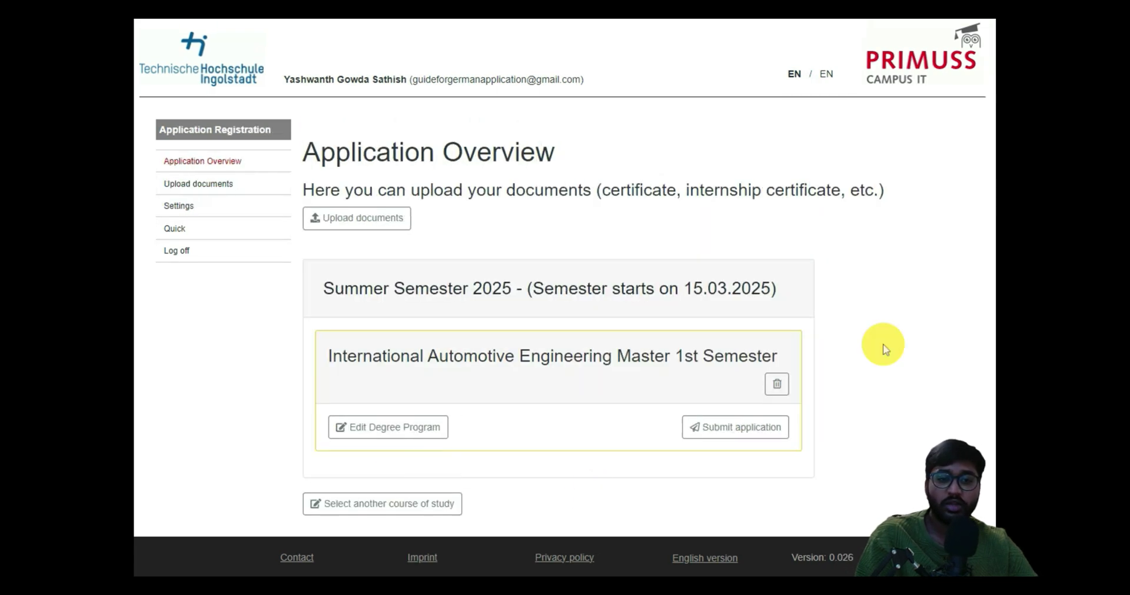
{"action": "scroll", "coordinate": [880, 345], "scroll_direction": "down", "scroll_amount": 4}
{"action": "scroll", "coordinate": [722, 388], "scroll_direction": "up", "scroll_amount": 3}
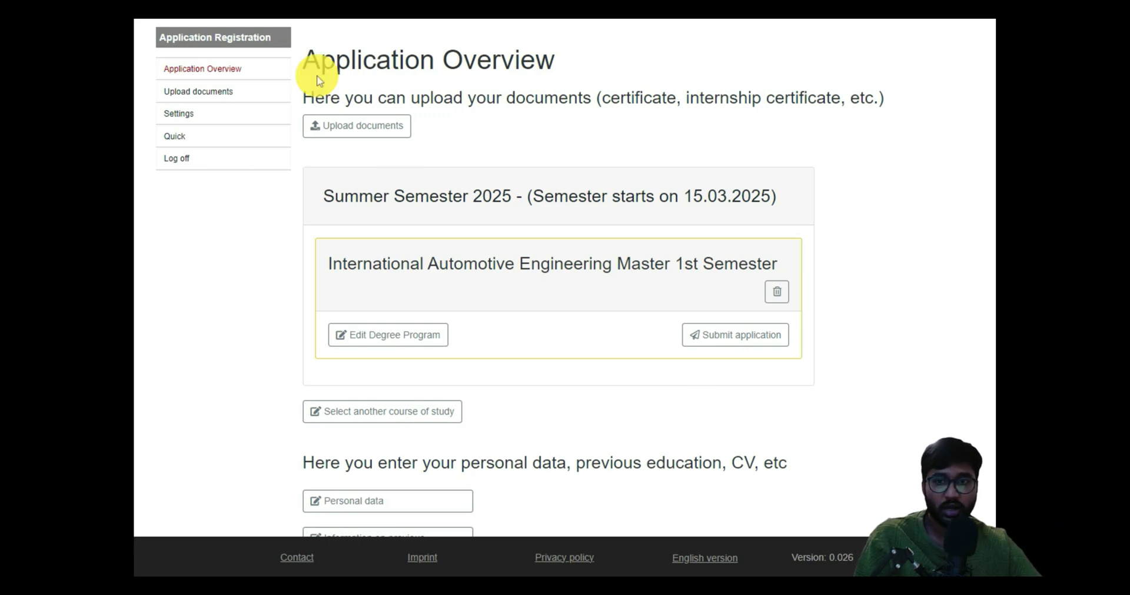
{"action": "left_click", "coordinate": [361, 128]}
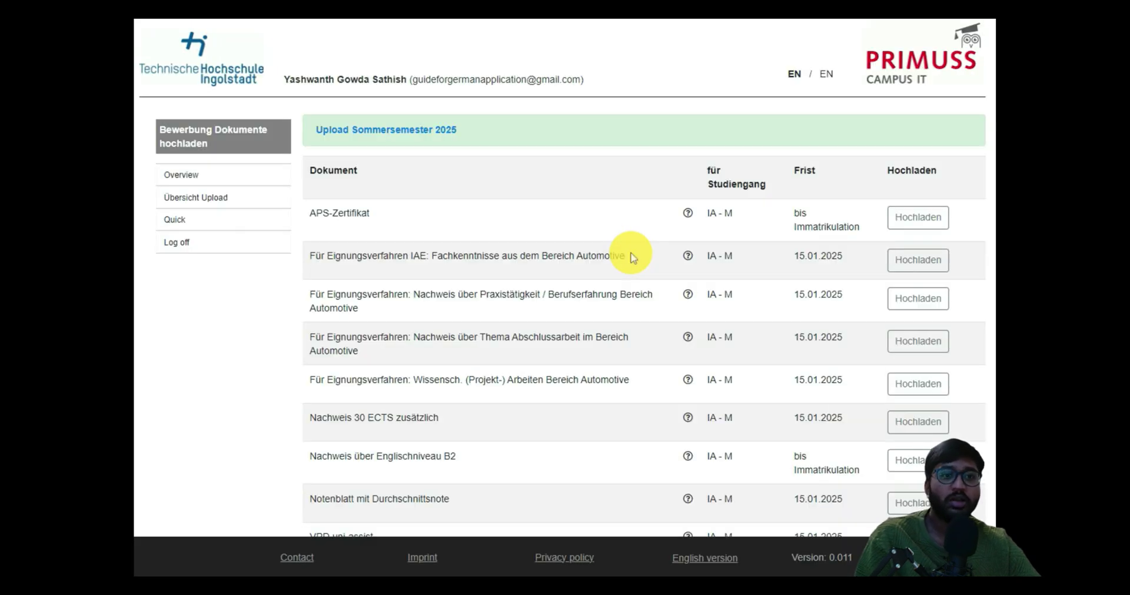
- Examine the list of documents required for summer semester 2025 and their upload periods, especially for the APS Certificate
{"action": "scroll", "coordinate": [630, 258], "scroll_direction": "down", "scroll_amount": 2}
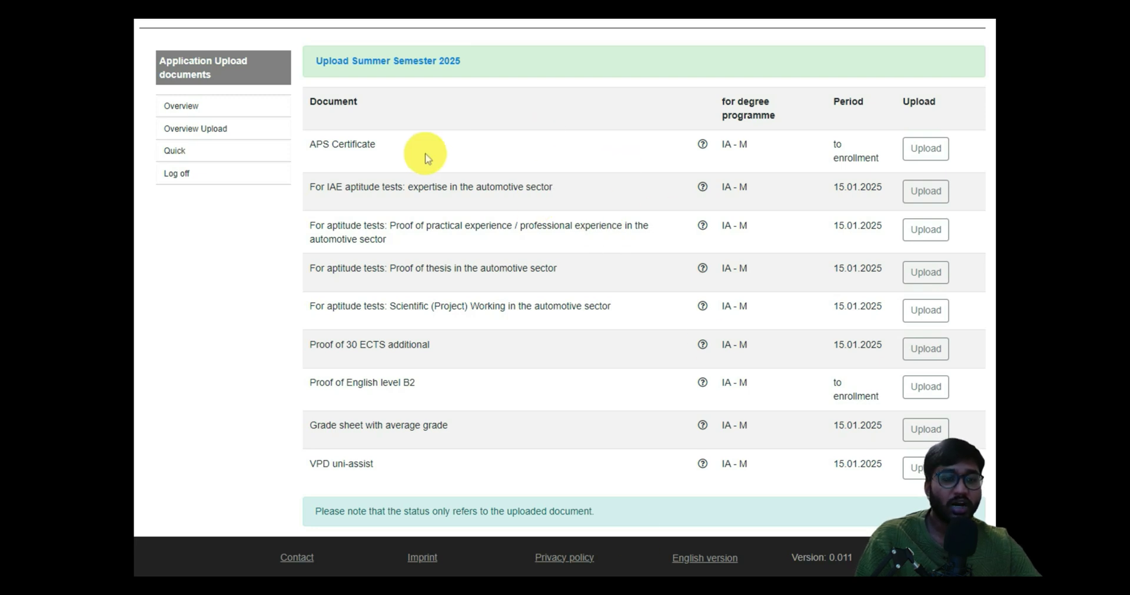
{"action": "left_click_drag", "start_coordinate": [376, 149], "coordinate": [290, 144]}
{"action": "left_click", "coordinate": [499, 168]}
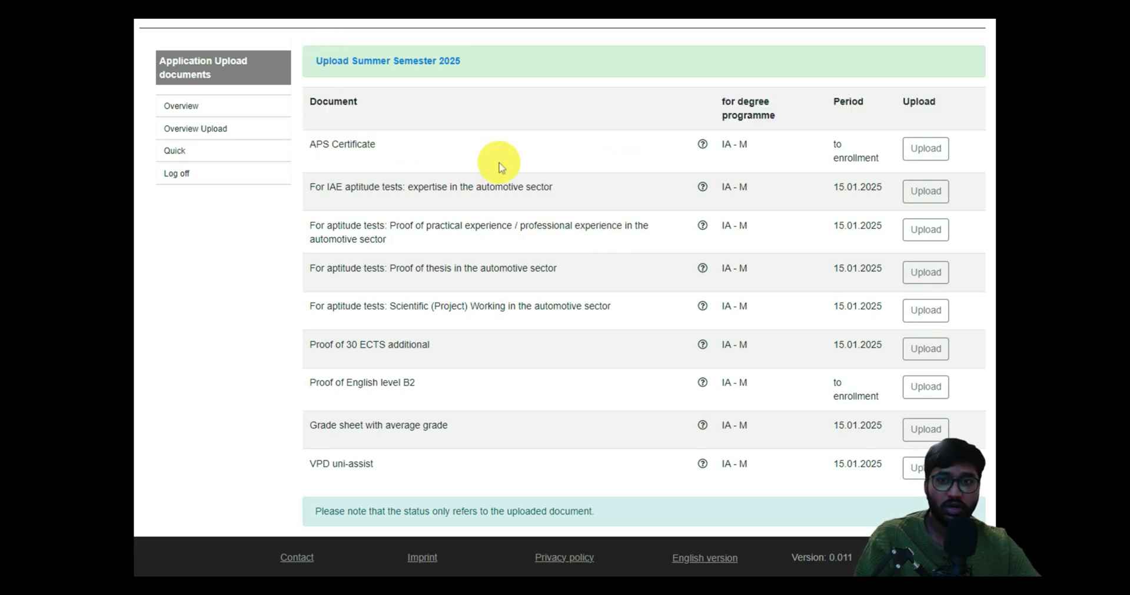
{"action": "left_click_drag", "start_coordinate": [830, 143], "coordinate": [882, 166]}
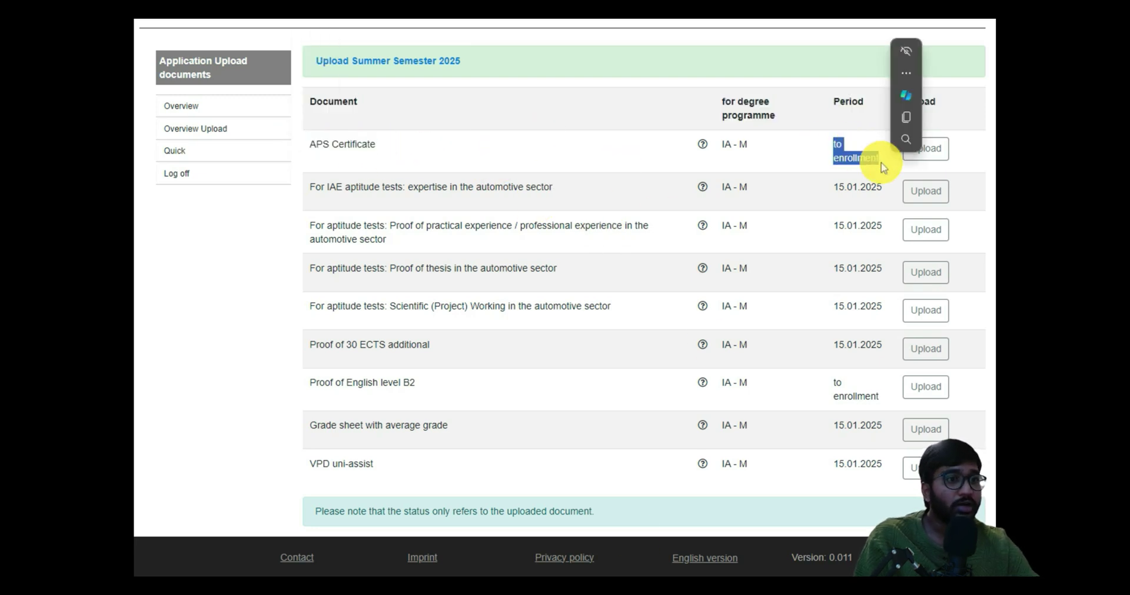
{"action": "left_click", "coordinate": [883, 167]}
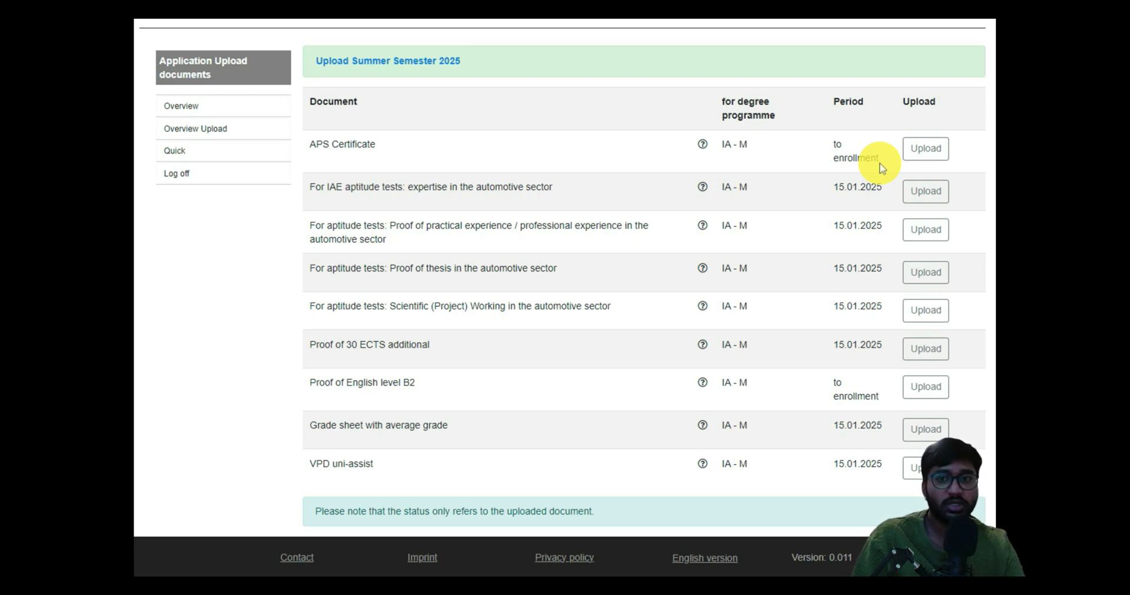
{"action": "left_click_drag", "start_coordinate": [376, 146], "coordinate": [309, 152]}
{"action": "left_click", "coordinate": [391, 152]}
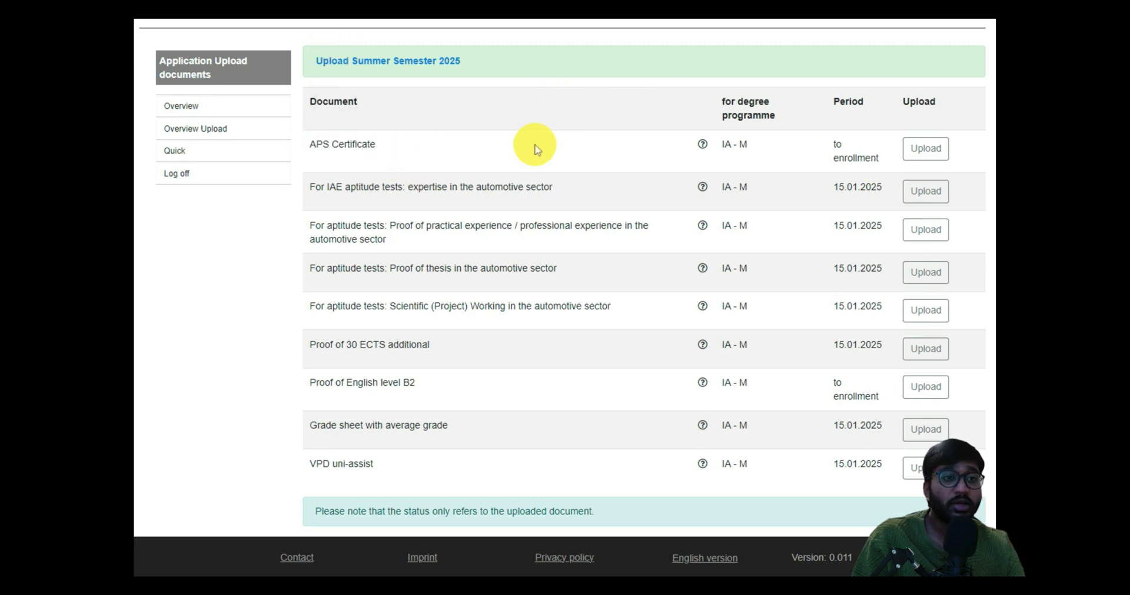
{"action": "left_click_drag", "start_coordinate": [827, 186], "coordinate": [813, 151]}
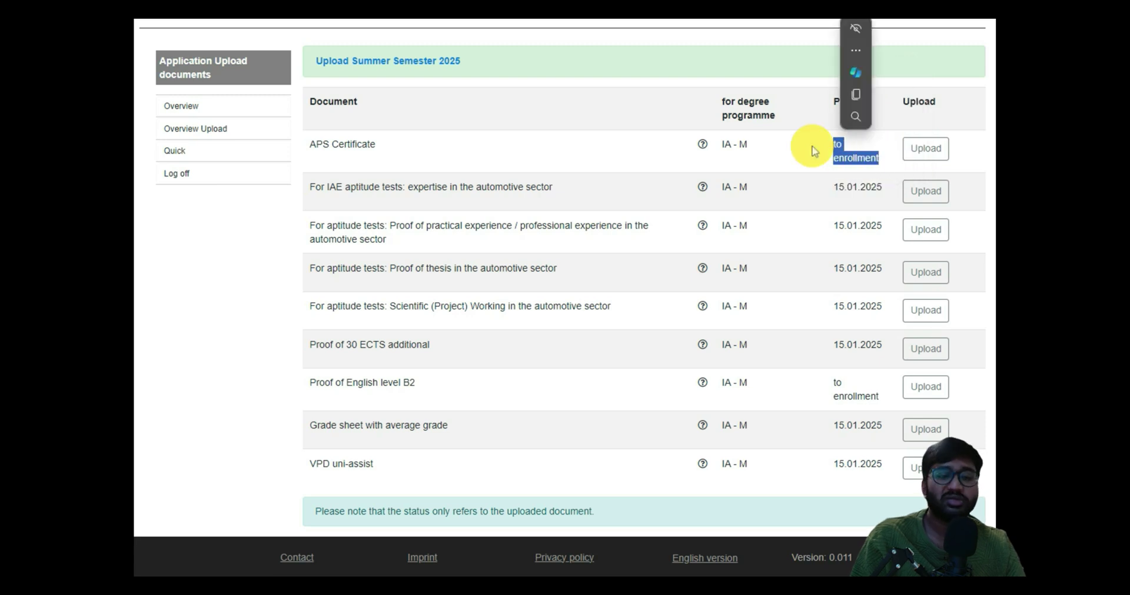
{"action": "left_click", "coordinate": [771, 154]}
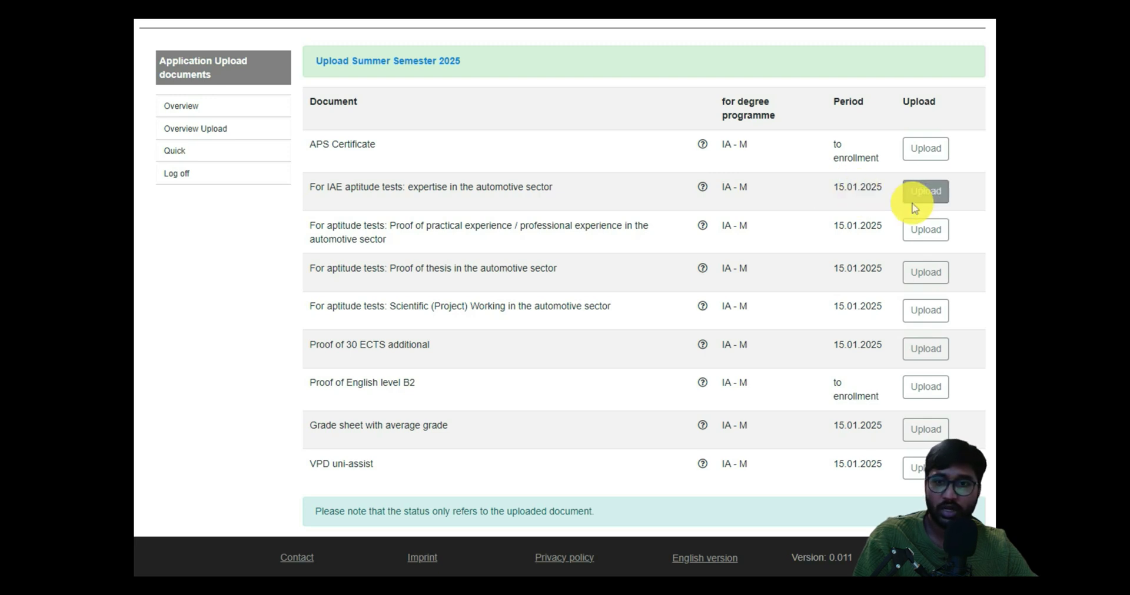
{"action": "scroll", "coordinate": [755, 198], "scroll_direction": "down", "scroll_amount": 1}
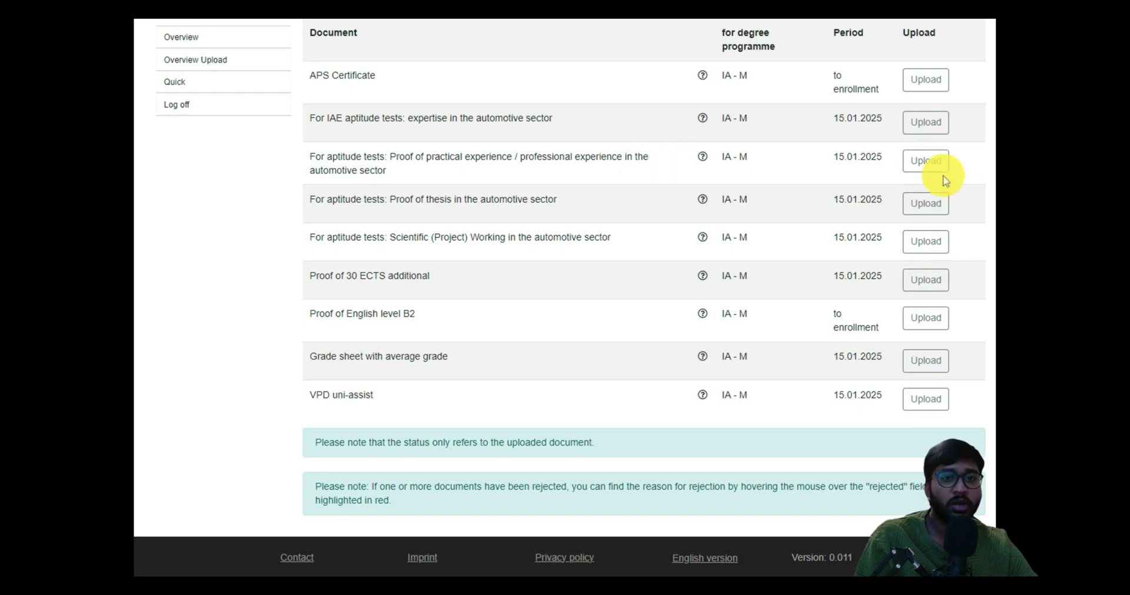
- Examine the aptitude test documents required for automotive expertise, practical or professional experience, and the thesis
{"action": "left_click_drag", "start_coordinate": [332, 201], "coordinate": [561, 207]}
{"action": "left_click", "coordinate": [378, 201]}
{"action": "left_click", "coordinate": [589, 213]}
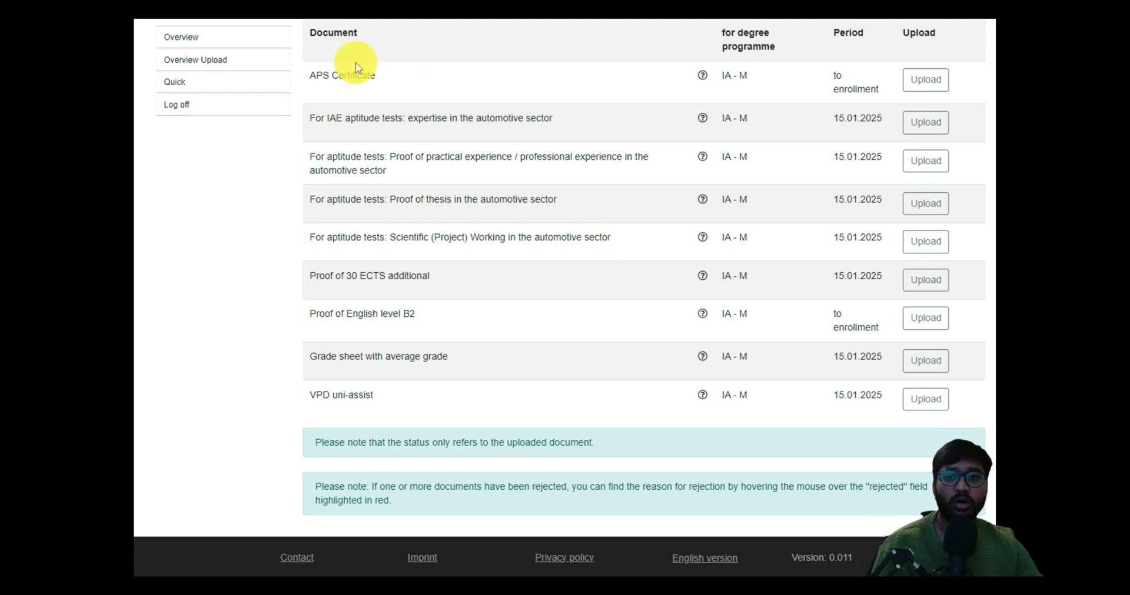
{"action": "left_click_drag", "start_coordinate": [410, 118], "coordinate": [540, 121]}
{"action": "left_click", "coordinate": [540, 123]}
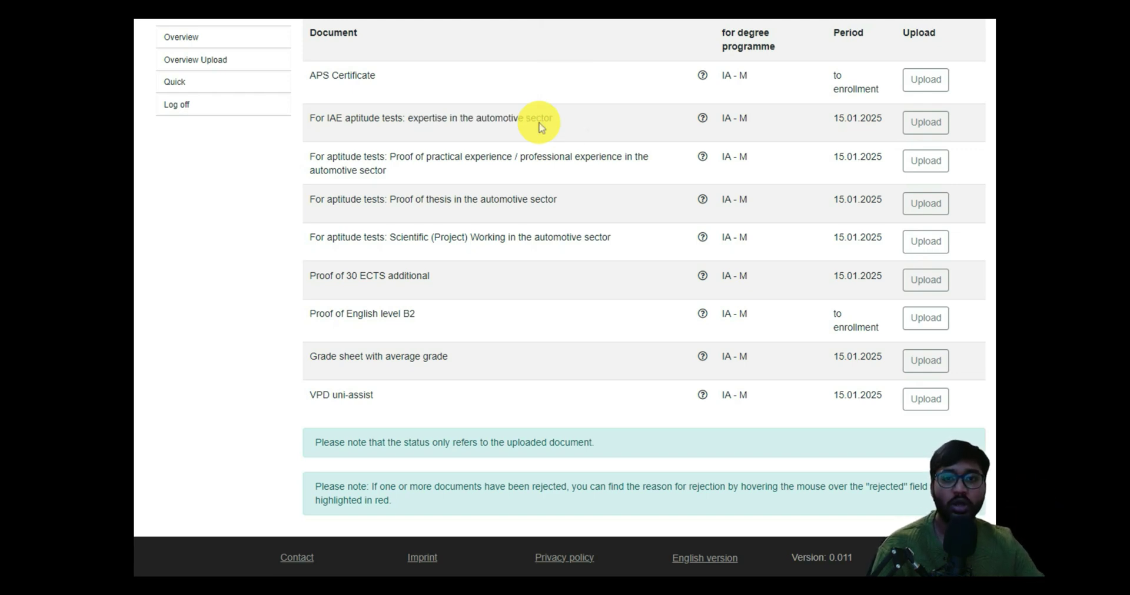
{"action": "left_click_drag", "start_coordinate": [519, 156], "coordinate": [575, 155]}
{"action": "left_click", "coordinate": [603, 168]}
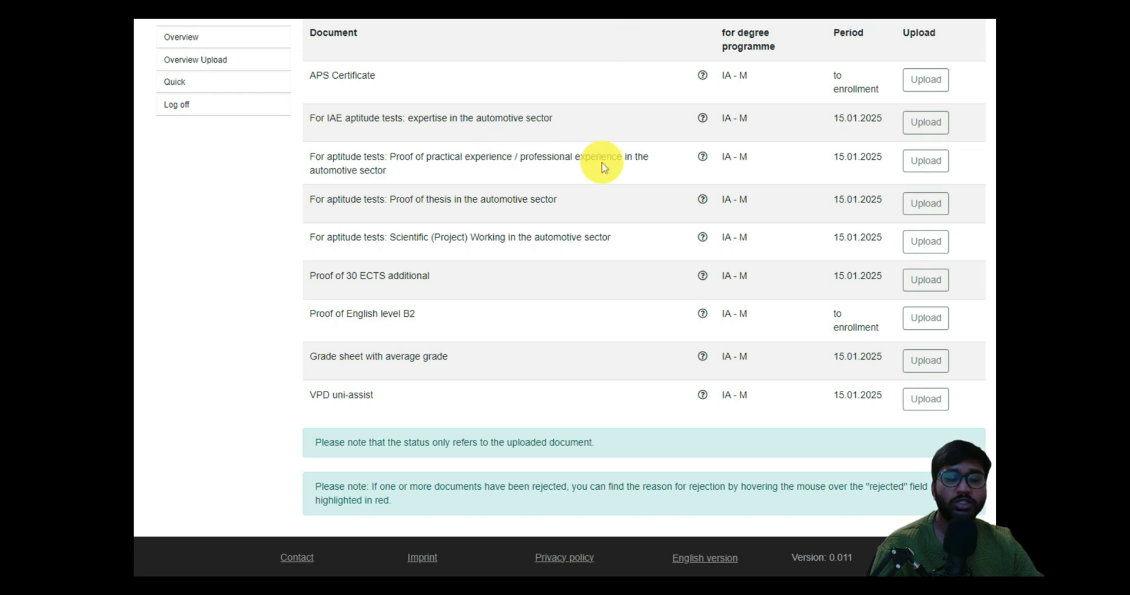
{"action": "scroll", "coordinate": [594, 168], "scroll_direction": "down", "scroll_amount": 1}
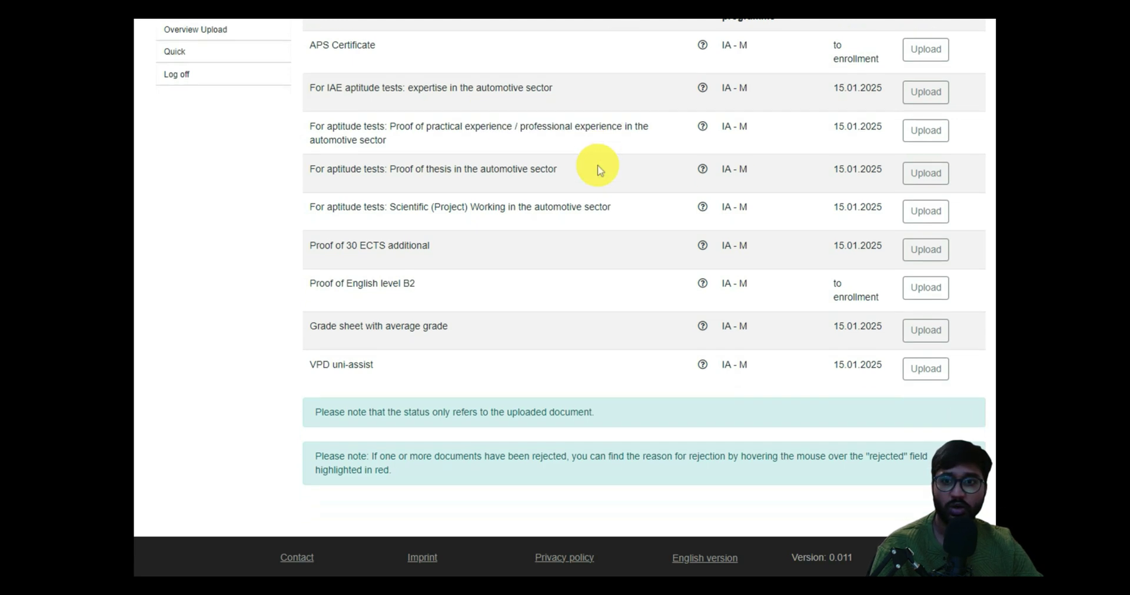
{"action": "left_click_drag", "start_coordinate": [396, 154], "coordinate": [482, 158]}
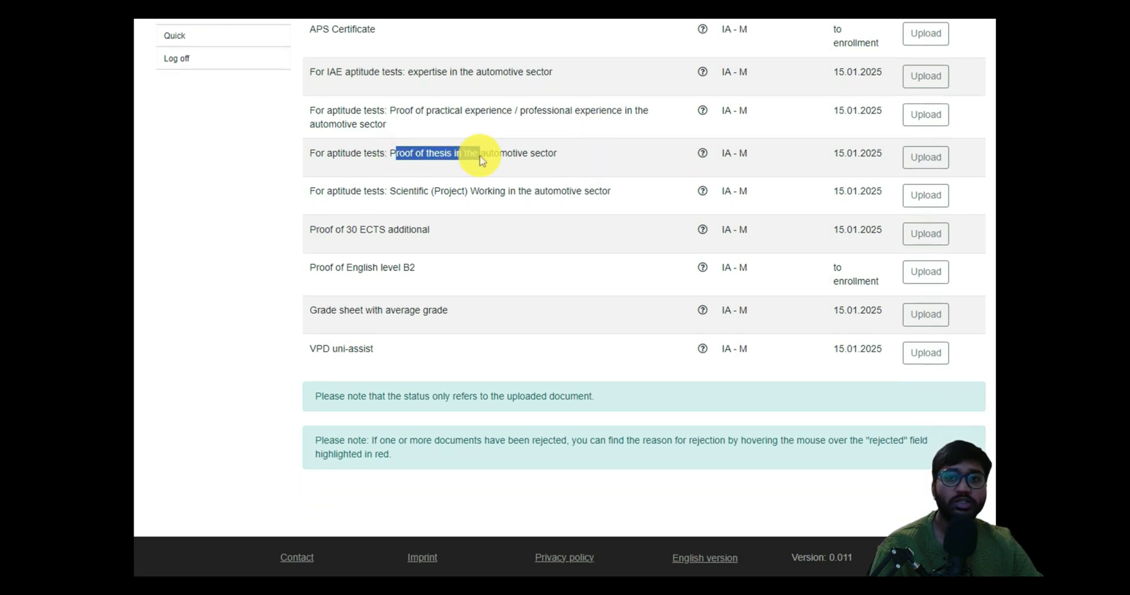
{"action": "left_click", "coordinate": [551, 166]}
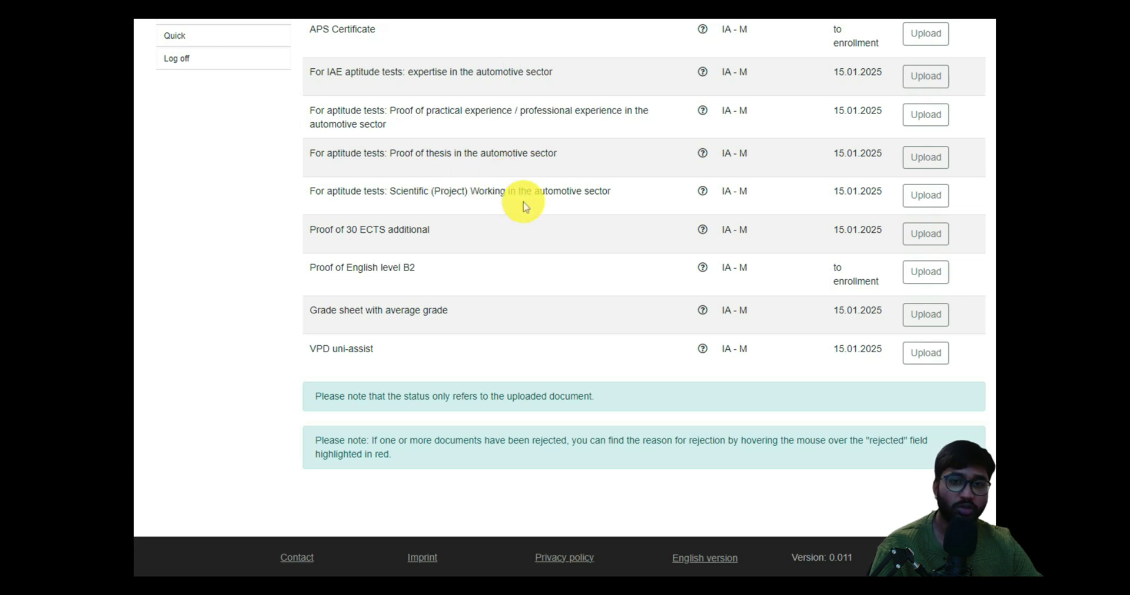
- Examine the 30 ECTS, English level B2, grade sheet and VPD uni-assist requirements, and compare the upload periods with the APS Certificate's
{"action": "left_click_drag", "start_coordinate": [323, 232], "coordinate": [512, 242]}
{"action": "left_click", "coordinate": [512, 243]}
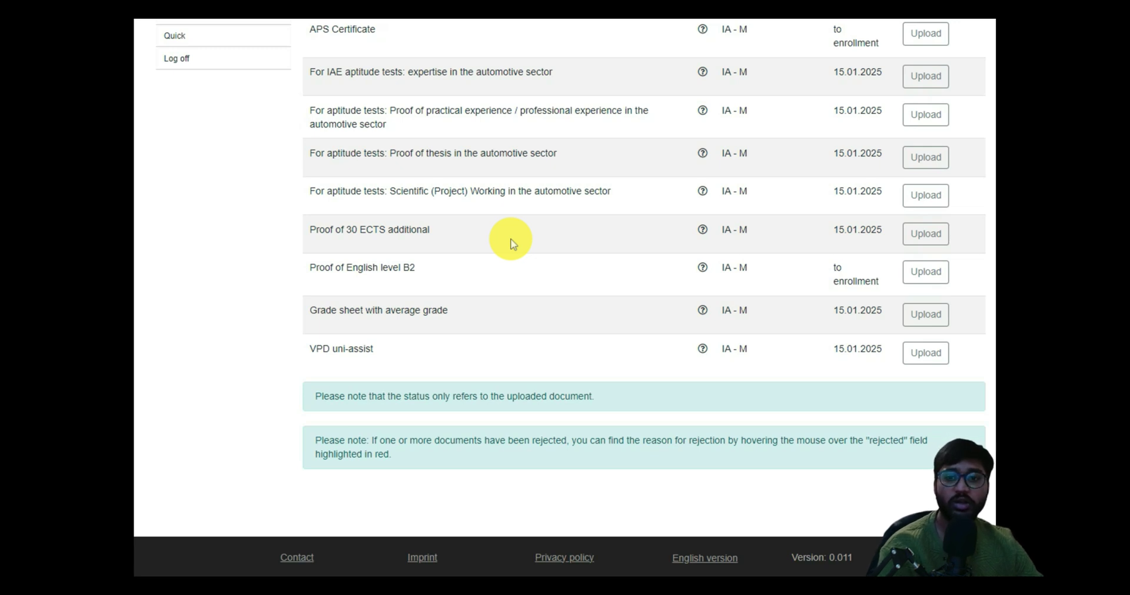
{"action": "left_click_drag", "start_coordinate": [378, 267], "coordinate": [442, 265]}
{"action": "left_click", "coordinate": [445, 271]}
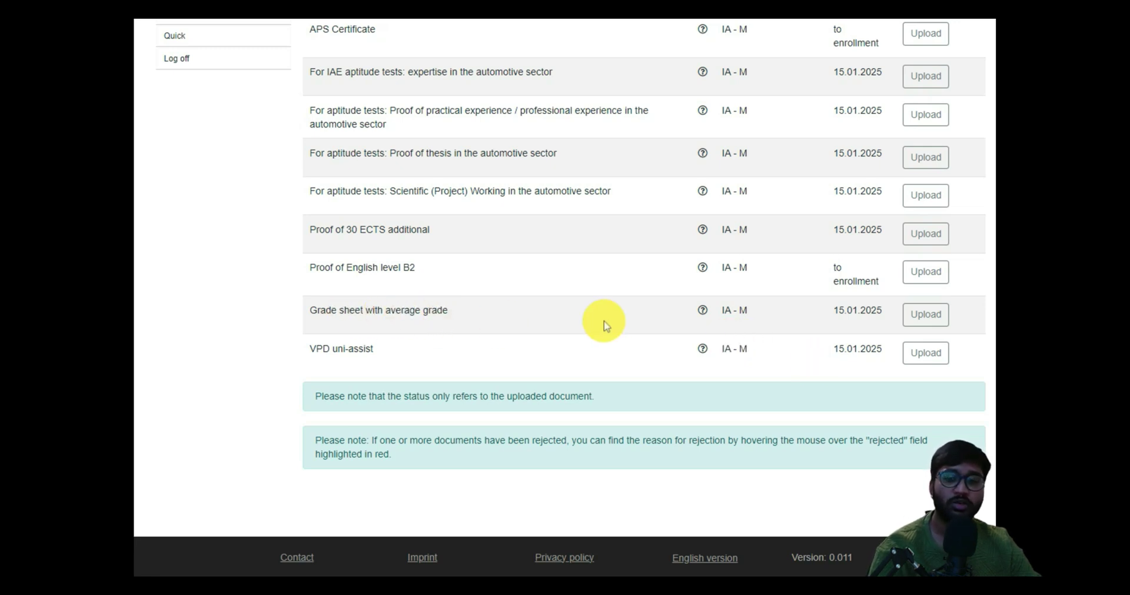
{"action": "left_click_drag", "start_coordinate": [394, 349], "coordinate": [486, 356]}
{"action": "left_click", "coordinate": [921, 313]}
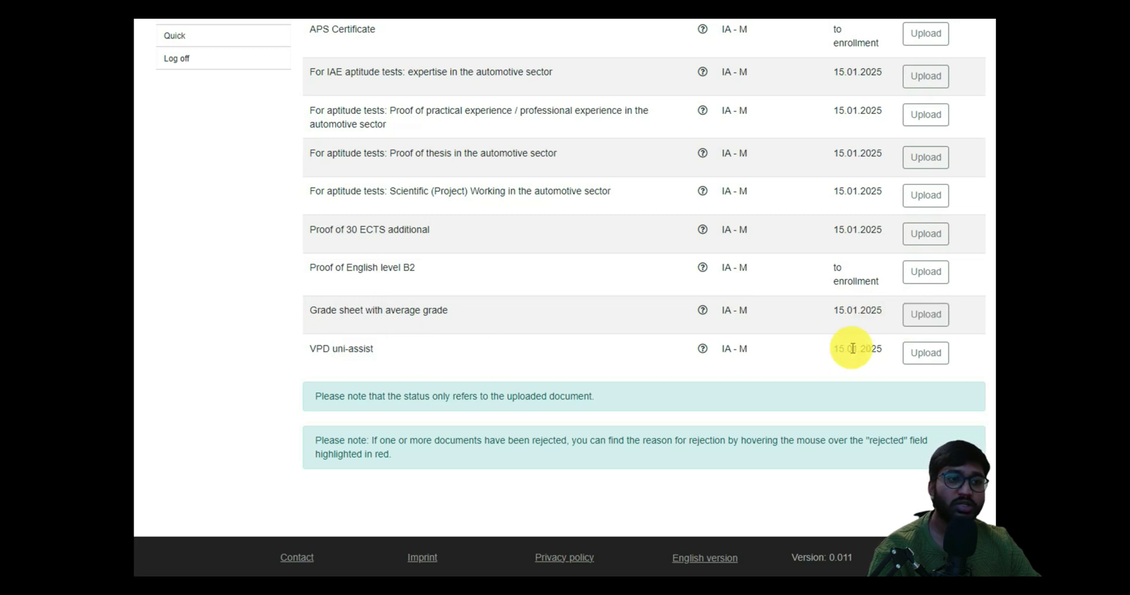
{"action": "scroll", "coordinate": [850, 345], "scroll_direction": "up", "scroll_amount": 1}
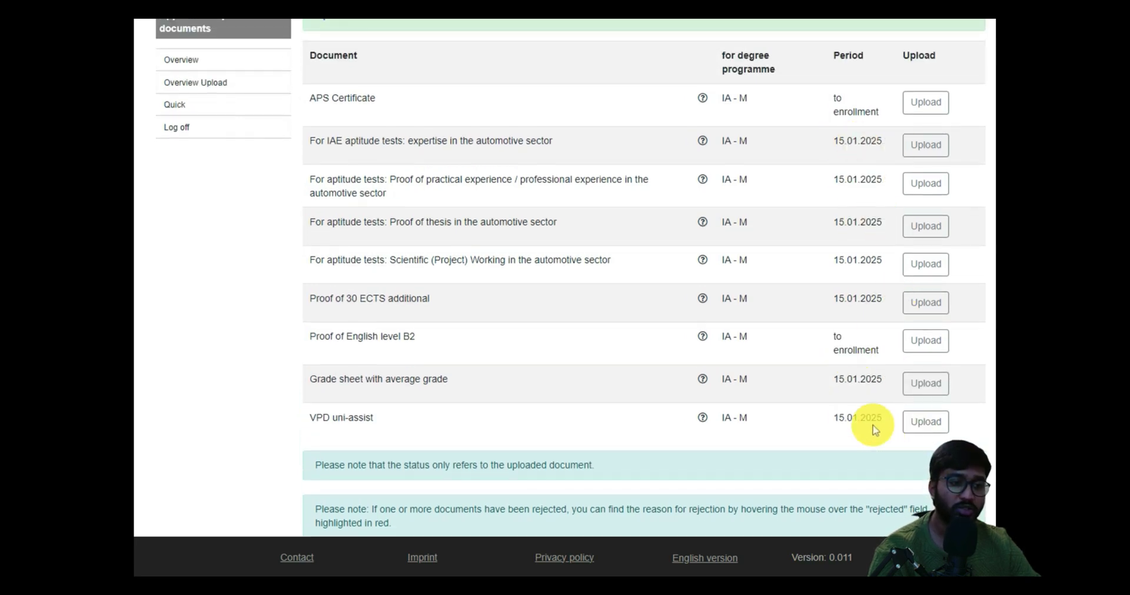
{"action": "left_click_drag", "start_coordinate": [880, 348], "coordinate": [832, 343]}
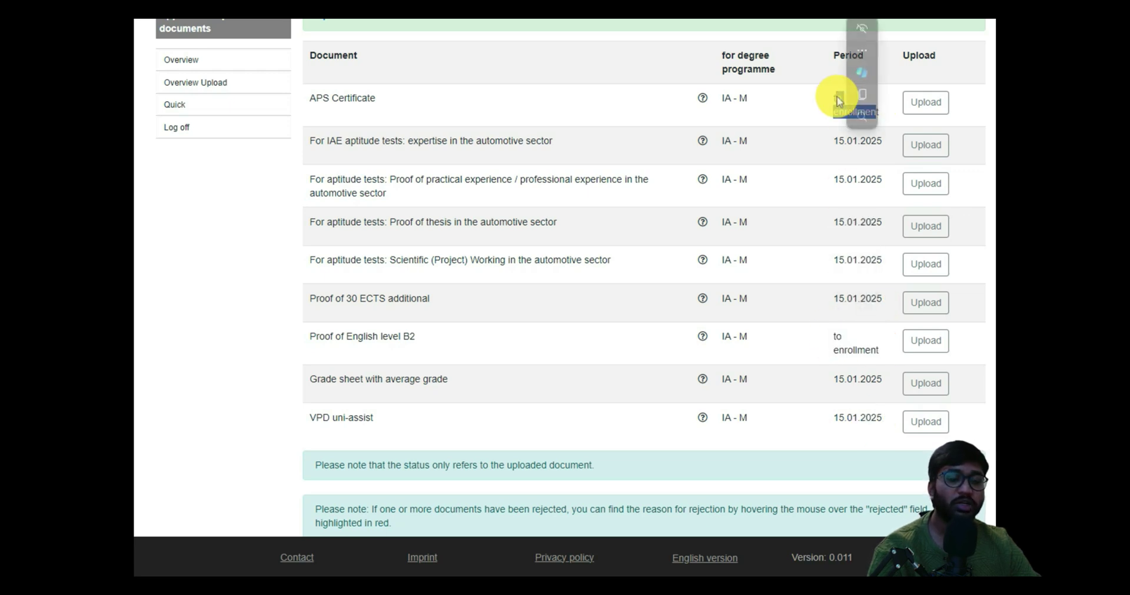
{"action": "left_click", "coordinate": [786, 121]}
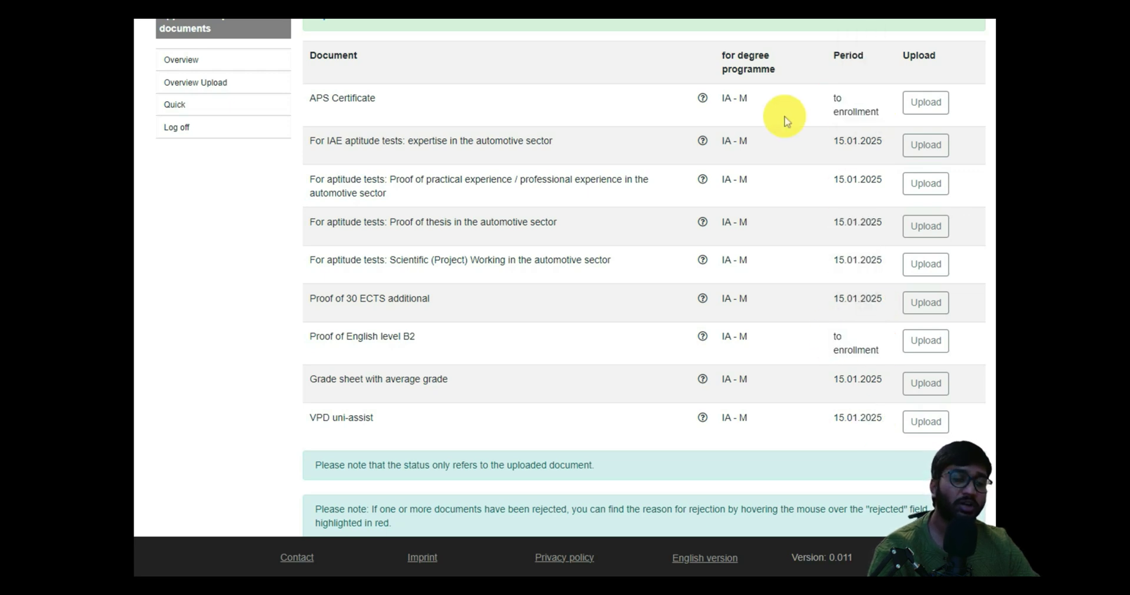
{"action": "scroll", "coordinate": [786, 121], "scroll_direction": "down", "scroll_amount": 1}
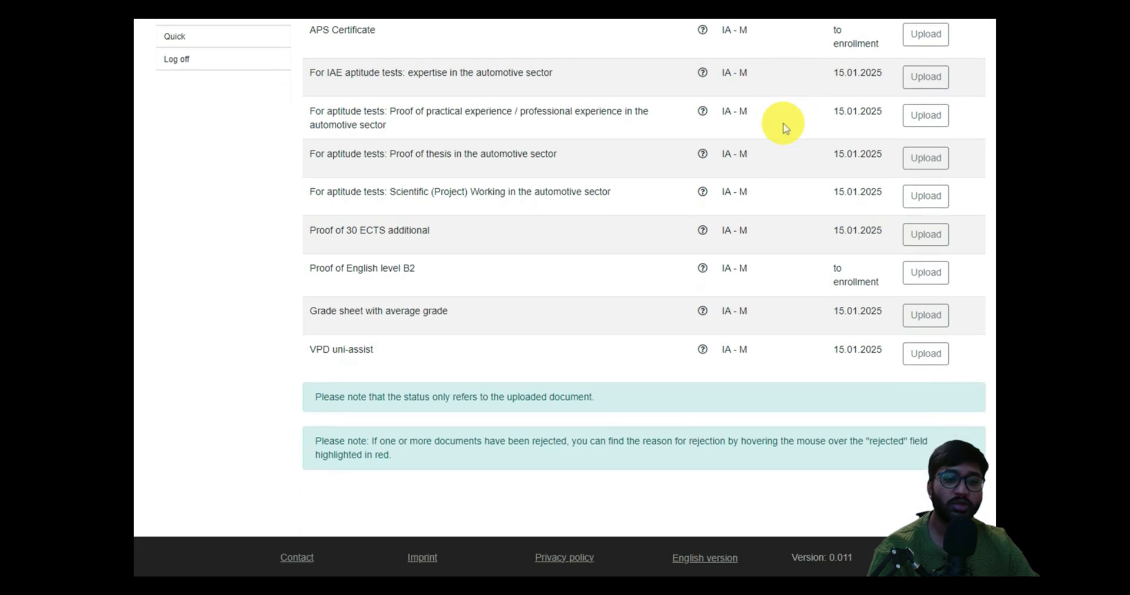
- Return to the application overview and open the submission summary for the International Automotive Engineering Master application
{"action": "scroll", "coordinate": [785, 127], "scroll_direction": "up", "scroll_amount": 3}
{"action": "left_click", "coordinate": [280, 138]}
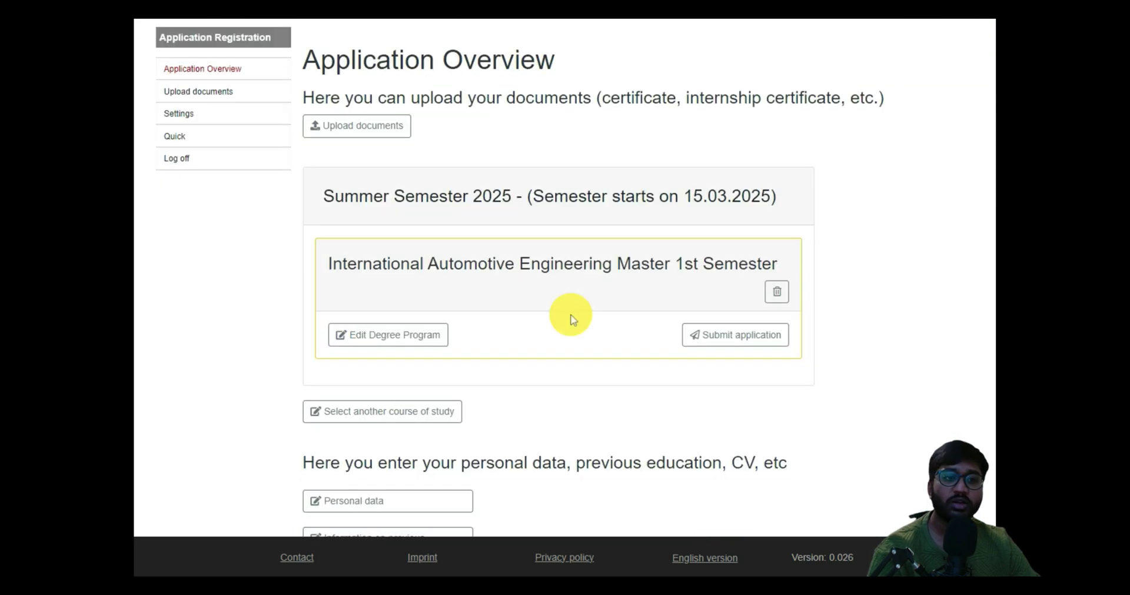
{"action": "left_click", "coordinate": [706, 335]}
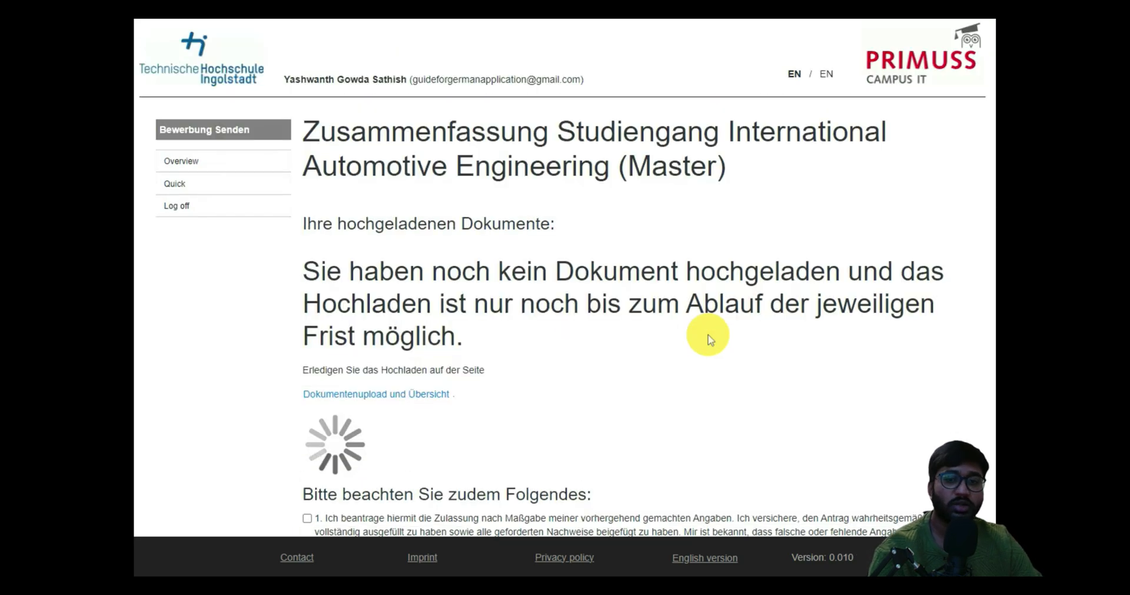
- Review the applicant declarations at the end of the submission summary and return to the application overview
{"action": "scroll", "coordinate": [708, 338], "scroll_direction": "down", "scroll_amount": 10}
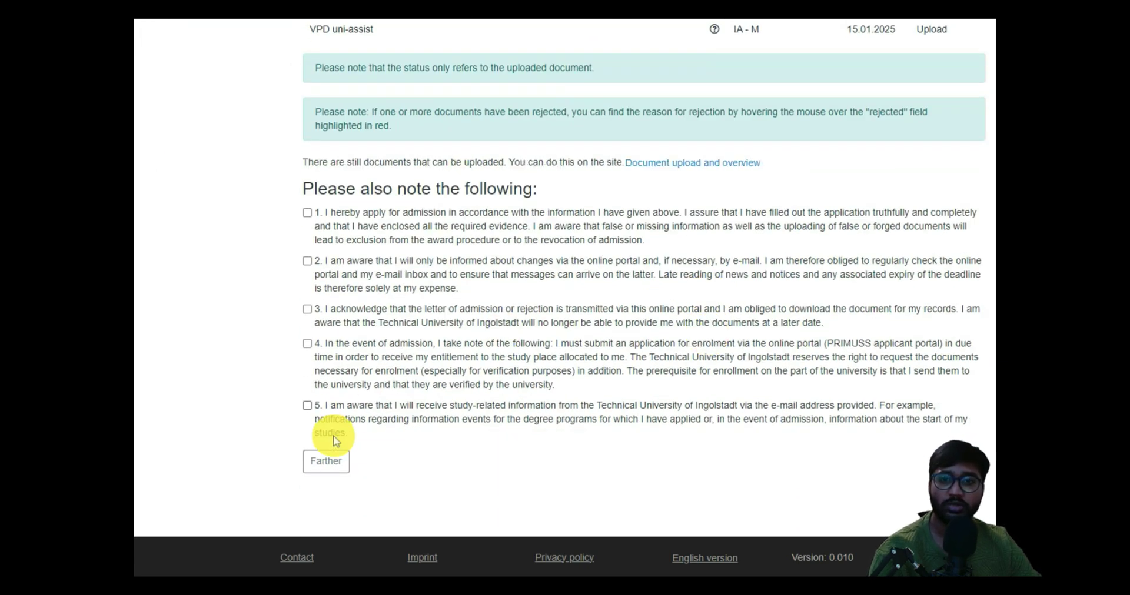
{"action": "left_click", "coordinate": [325, 462]}
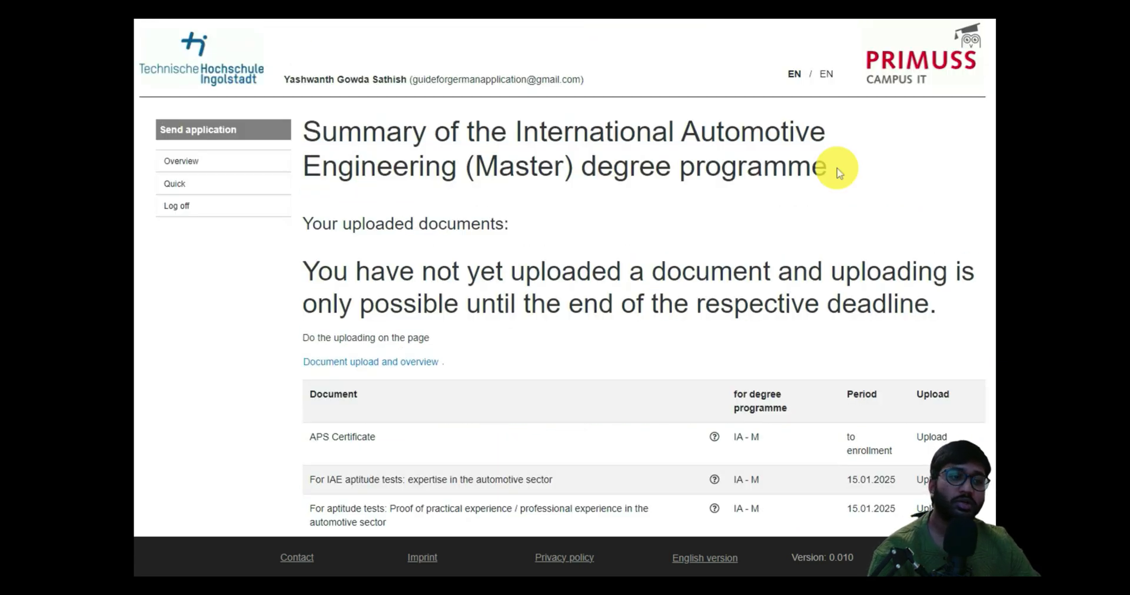
{"action": "left_click", "coordinate": [200, 161]}
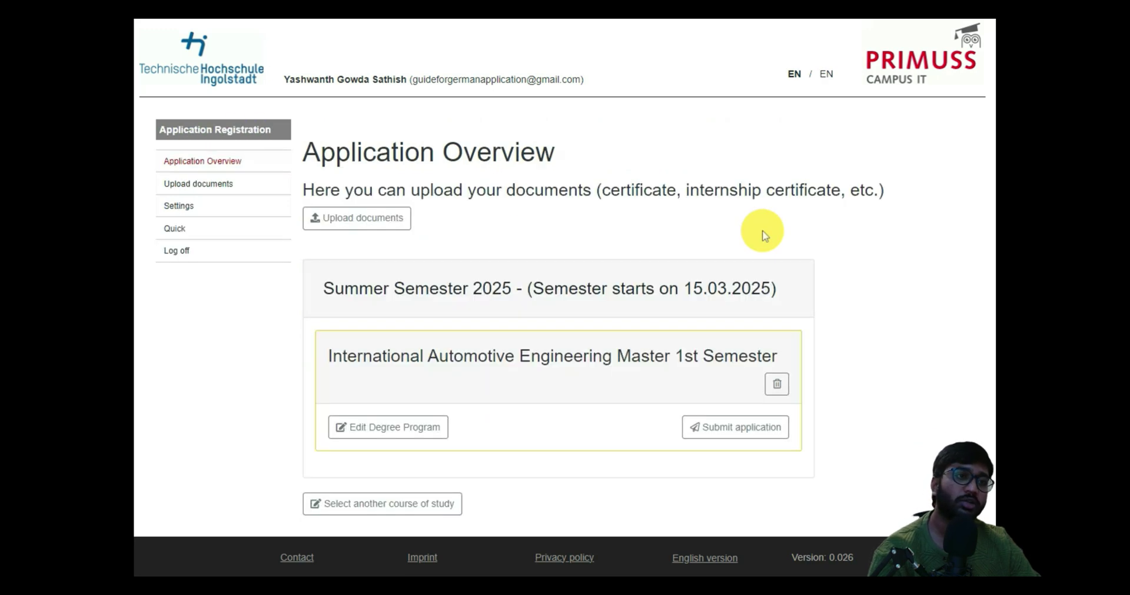